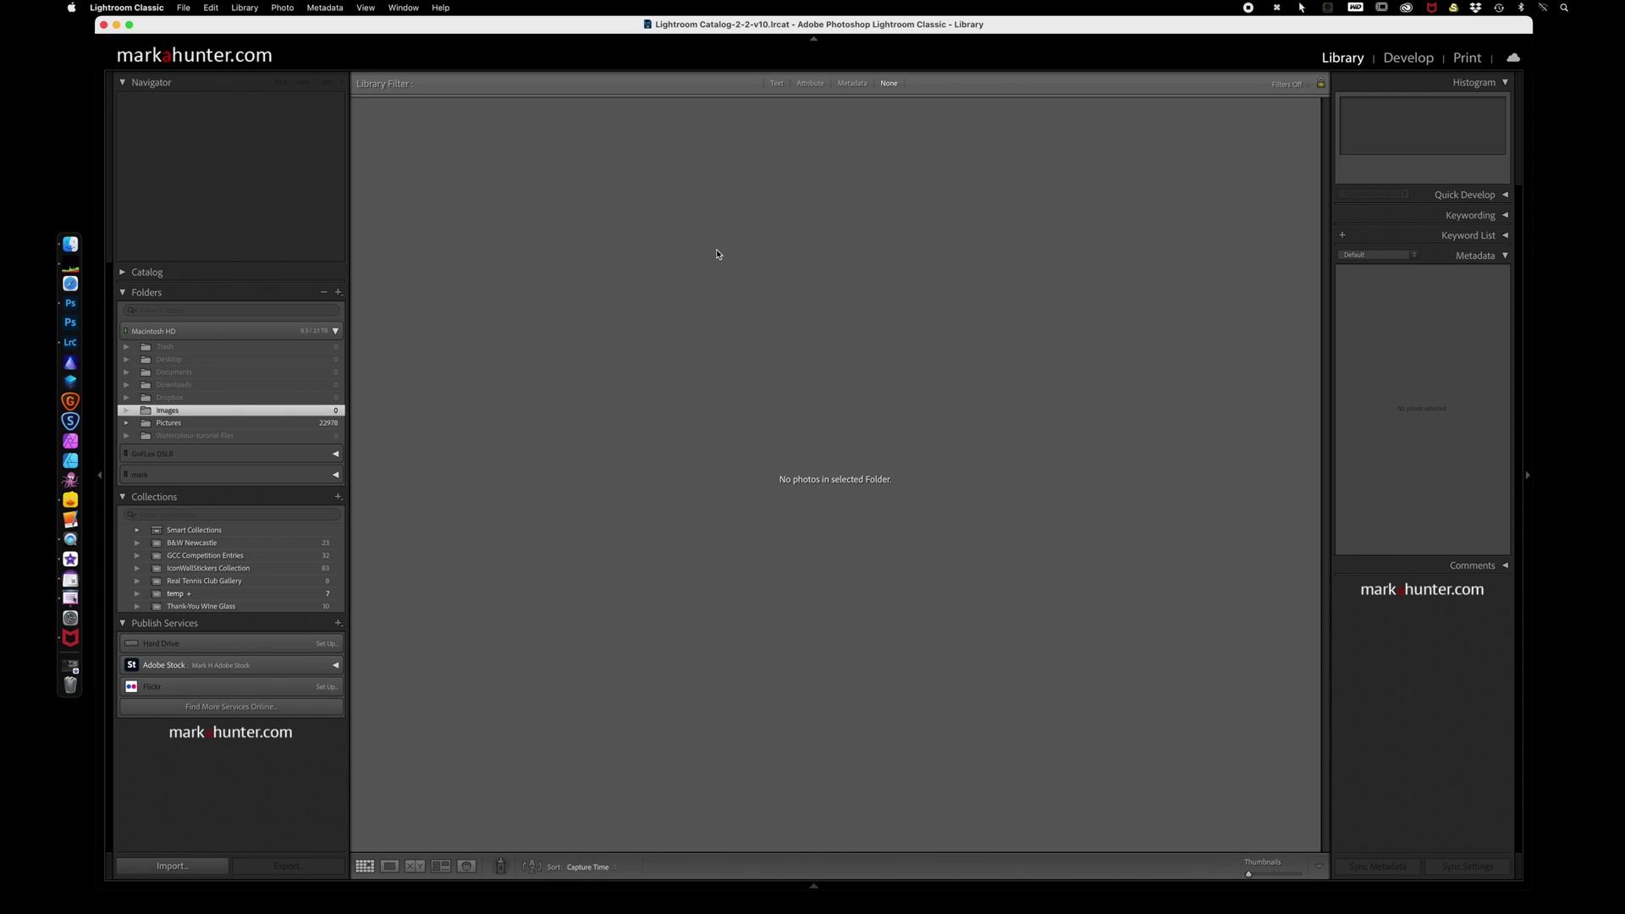
- Select import-test-01.NEF to import-test-03.NEF in Finder's Downloads folder and import them into the Lightroom catalog, added without moving
left_click(72, 246)
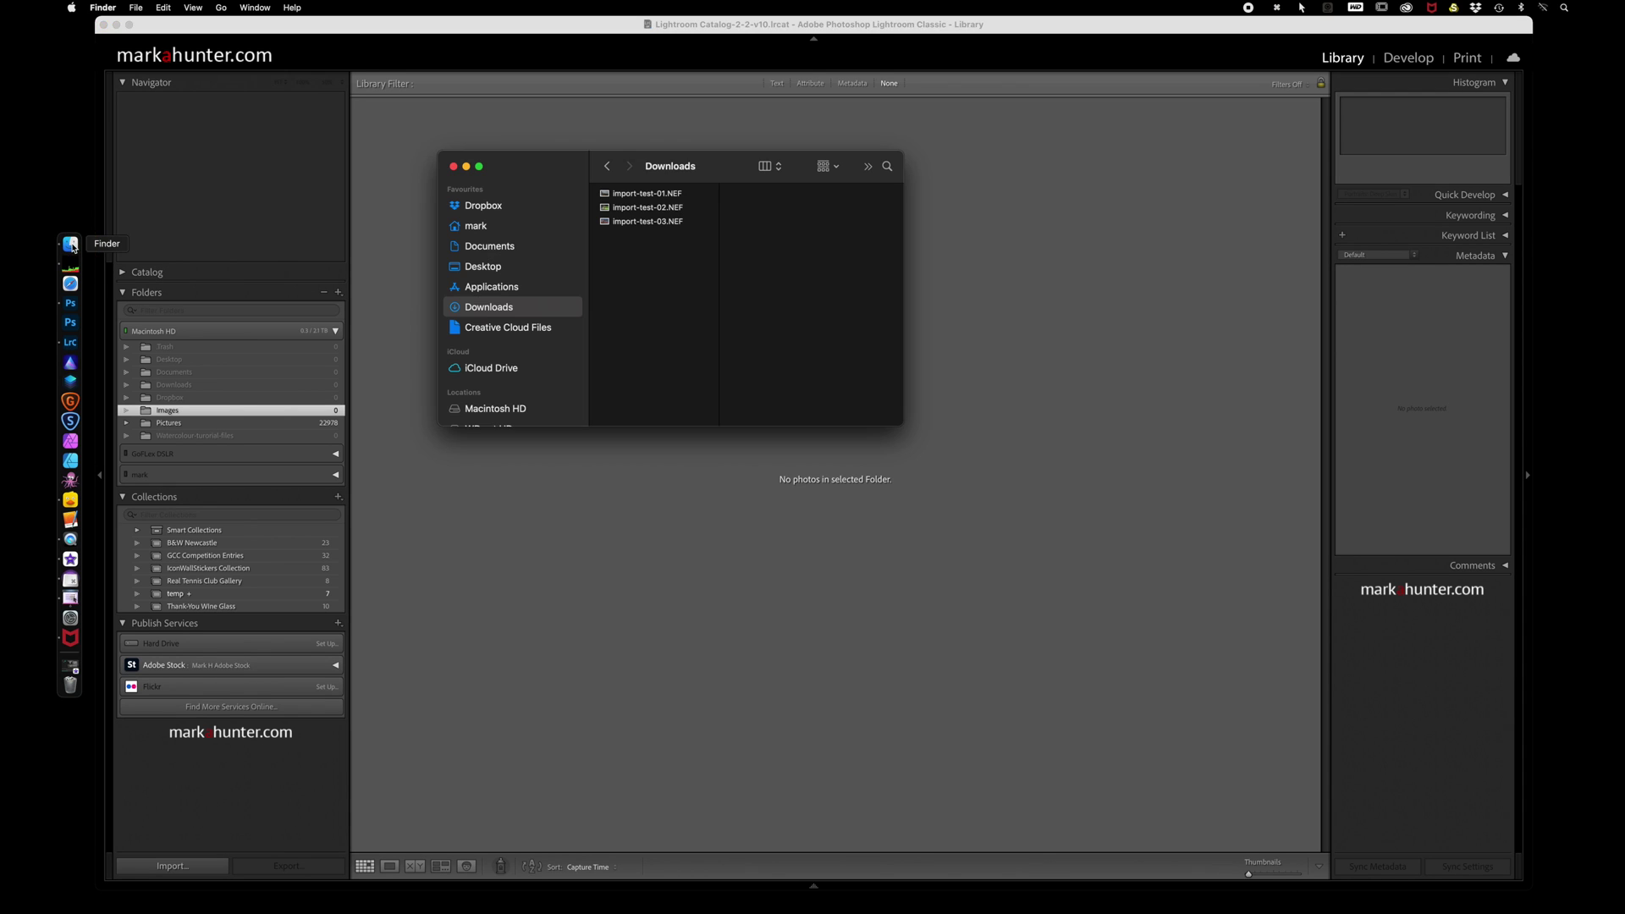
left_click(609, 195)
left_click(609, 222, "shift")
left_click_drag(605, 197, 1005, 471)
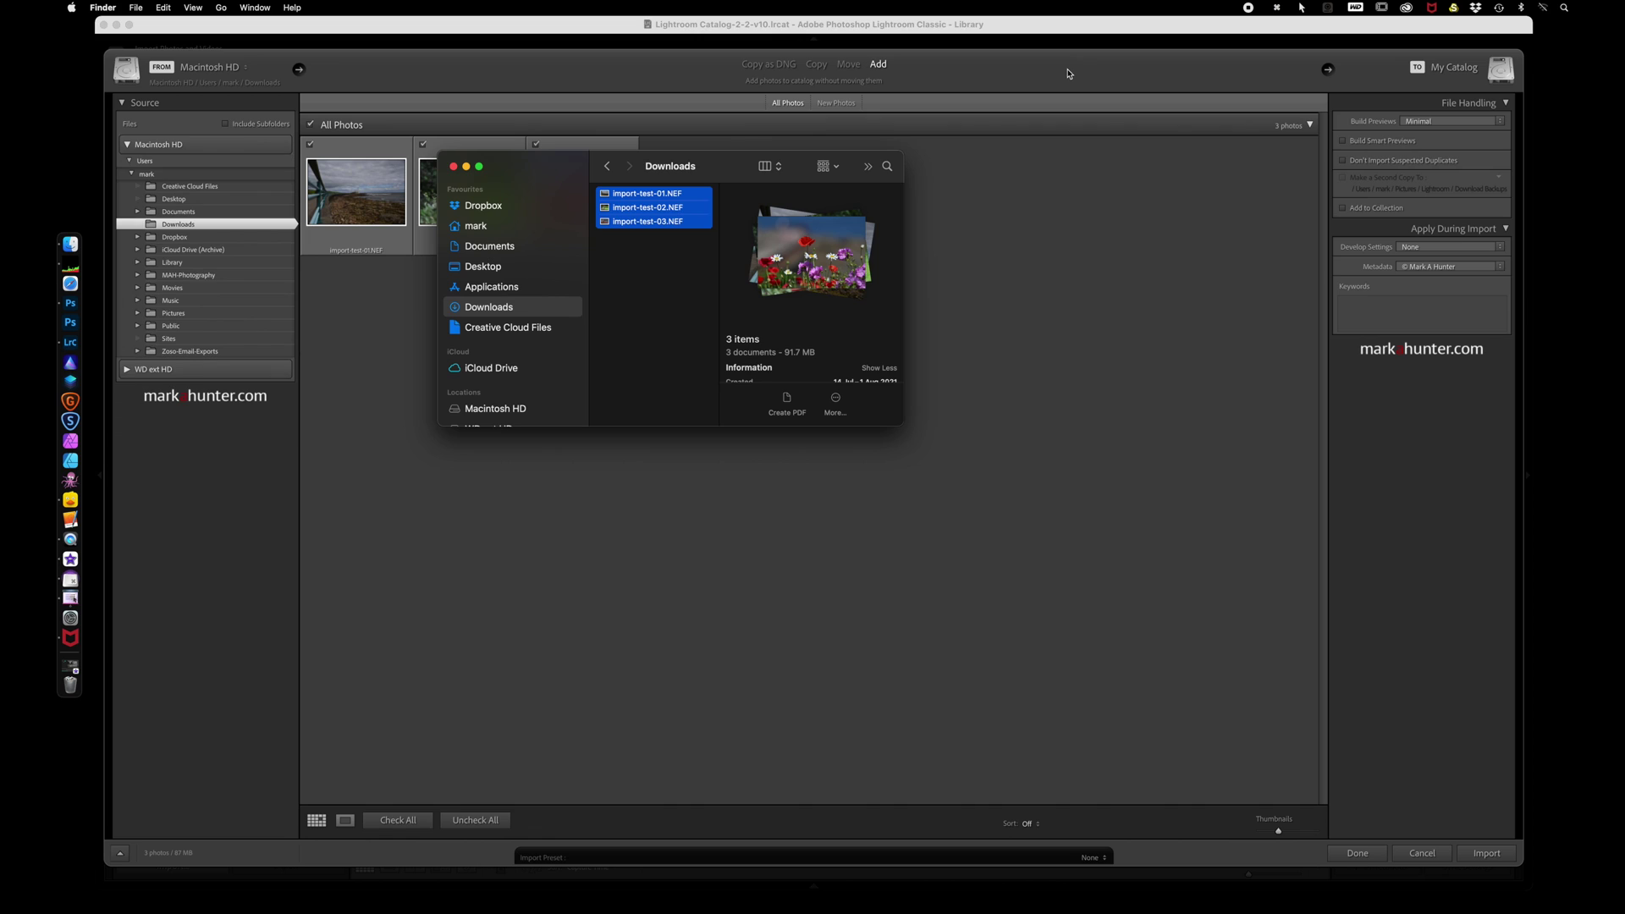
left_click(1069, 74)
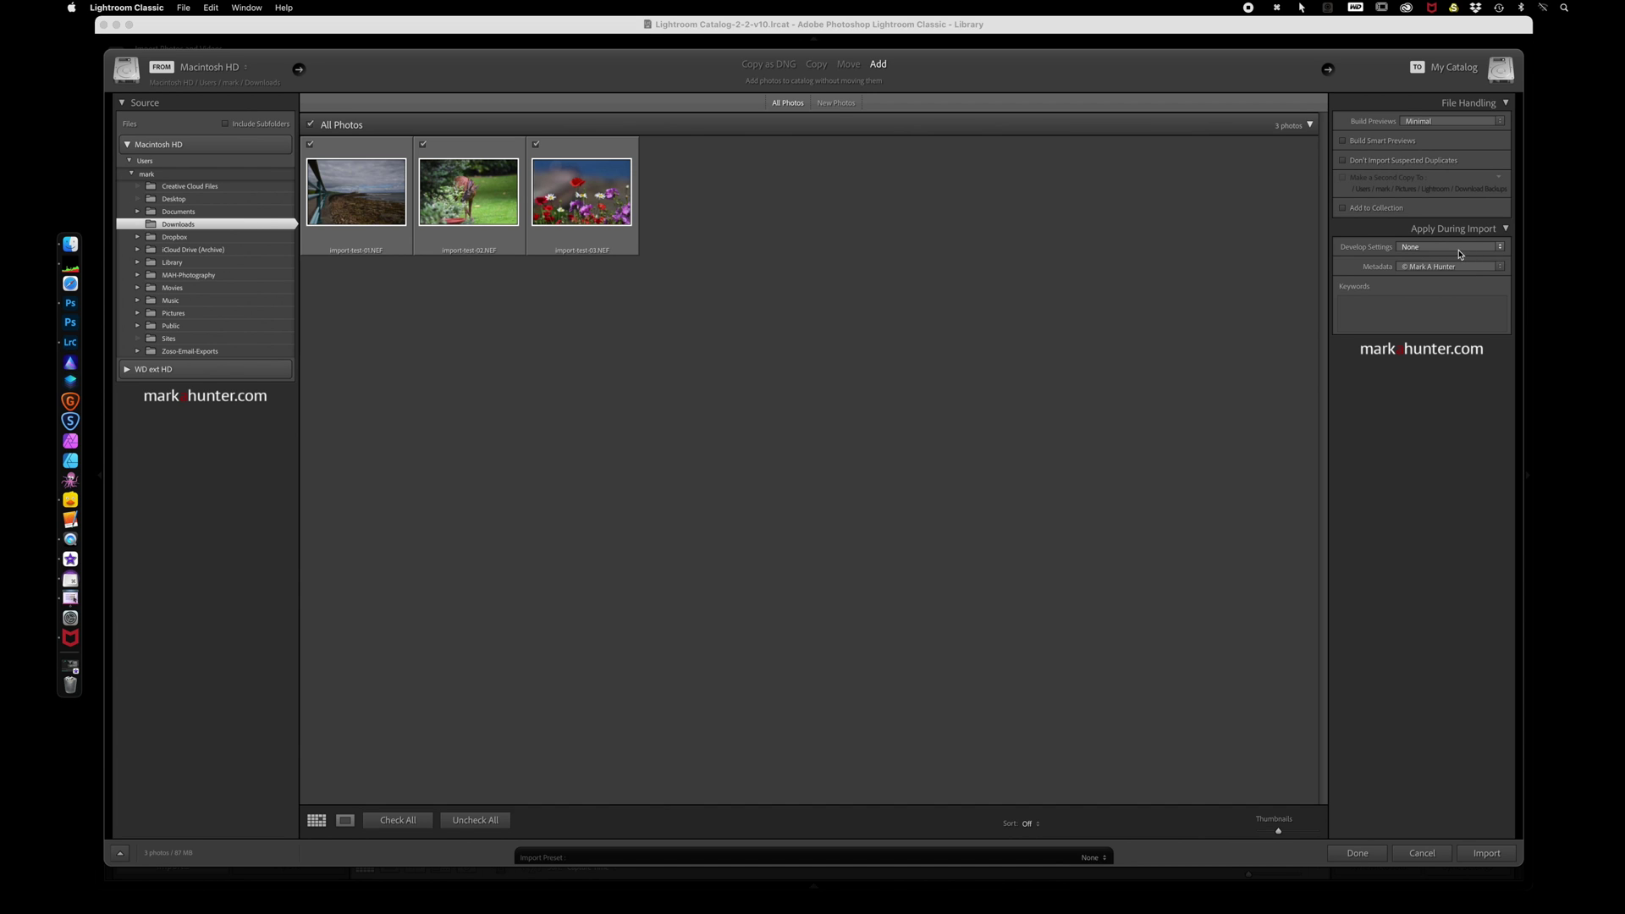
left_click(1488, 855)
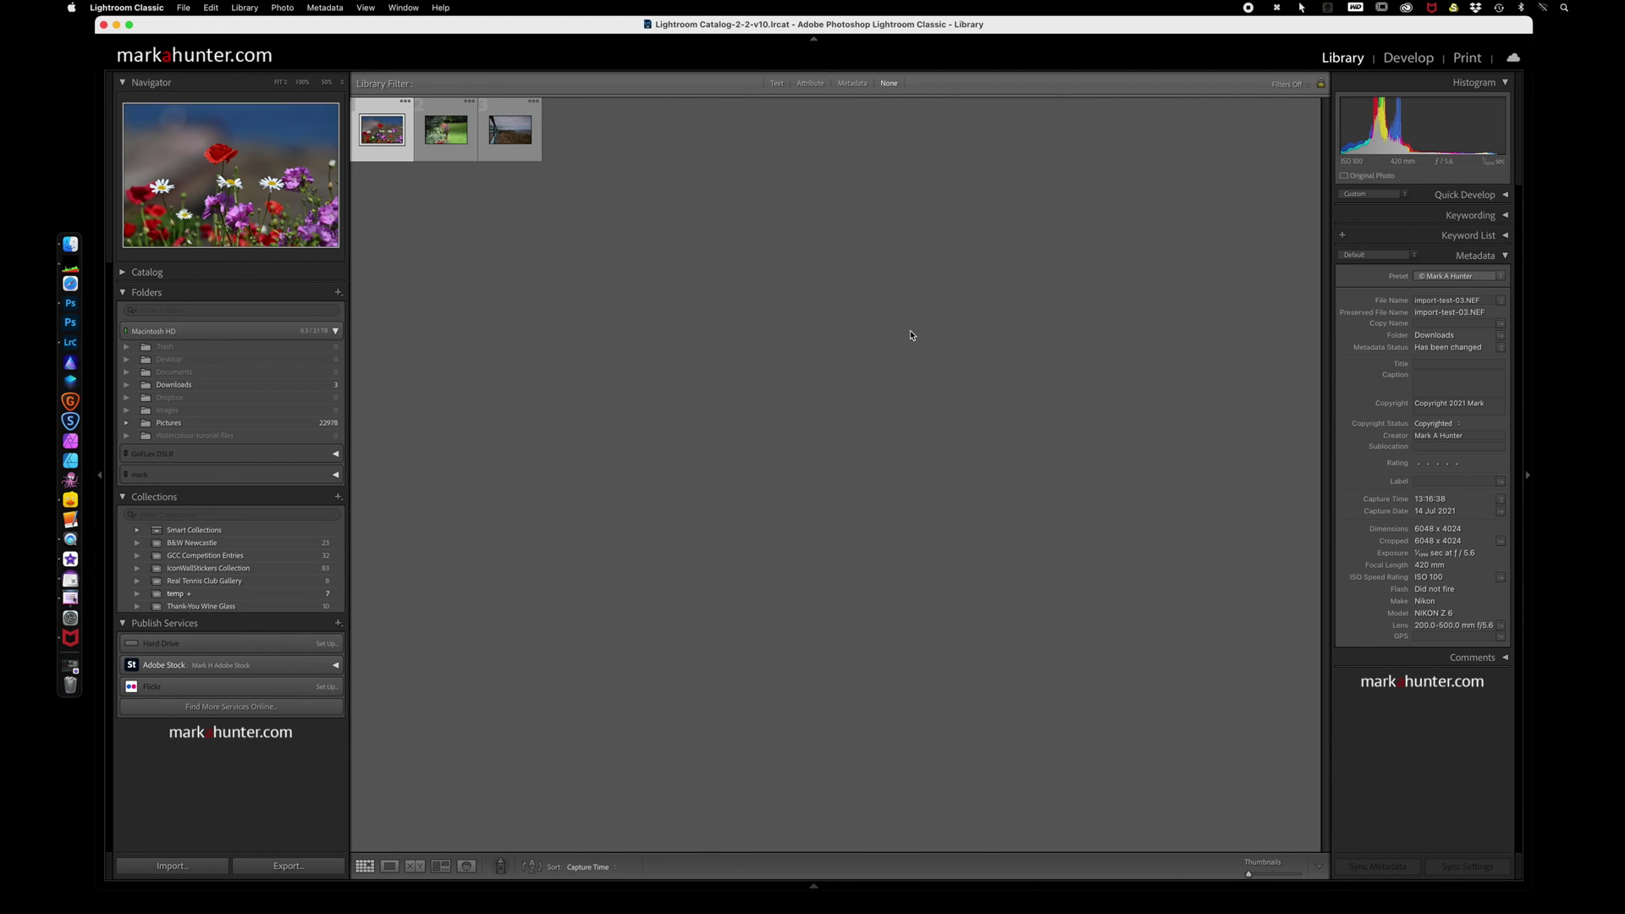
- Enlarge the grid thumbnails until three fill a row and look at the imported deer and lighthouse photos
key("equal")
key("equal")
key("equal")
key("equal")
key("equal")
key("equal")
key("equal")
key("equal")
key("equal")
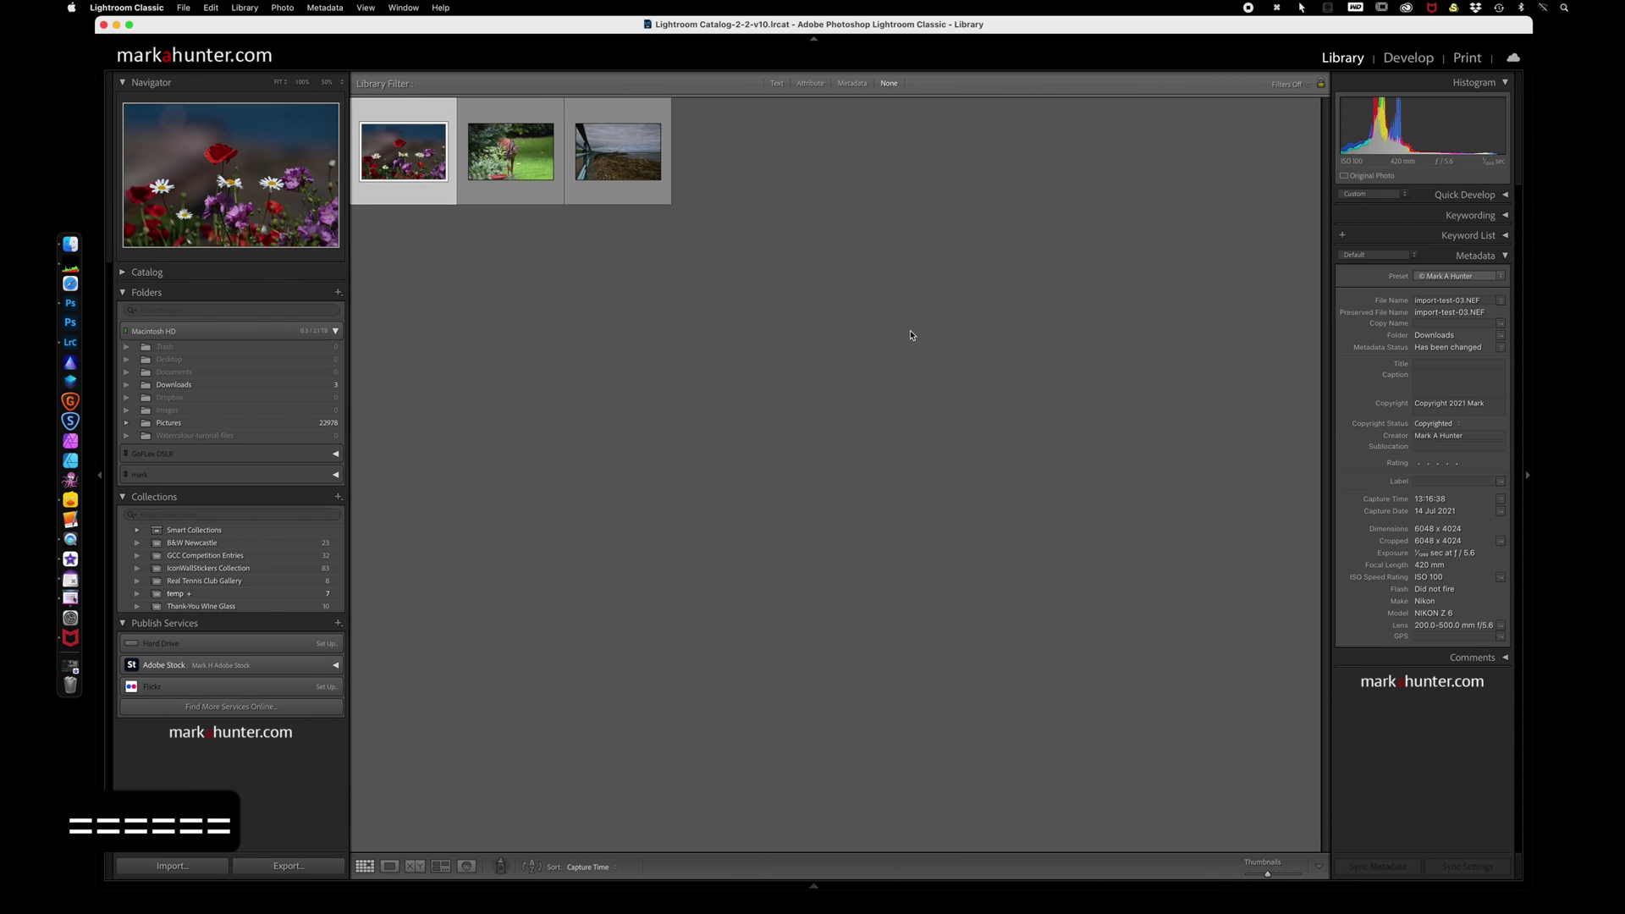
key("equal")
key("equal")
key("equal")
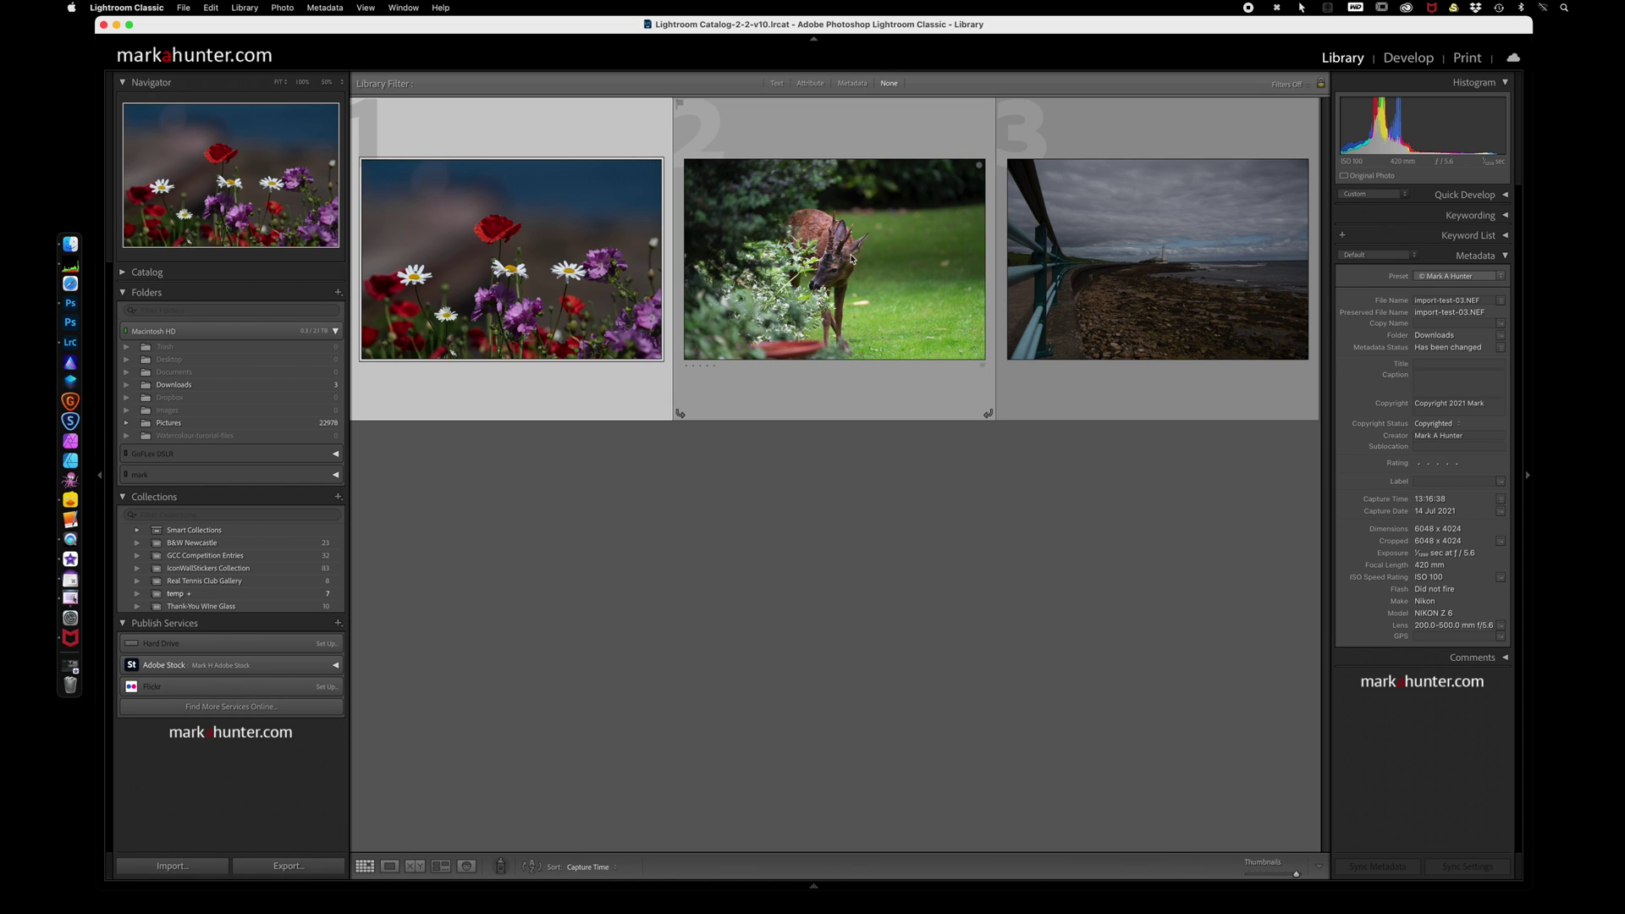
left_click(833, 134)
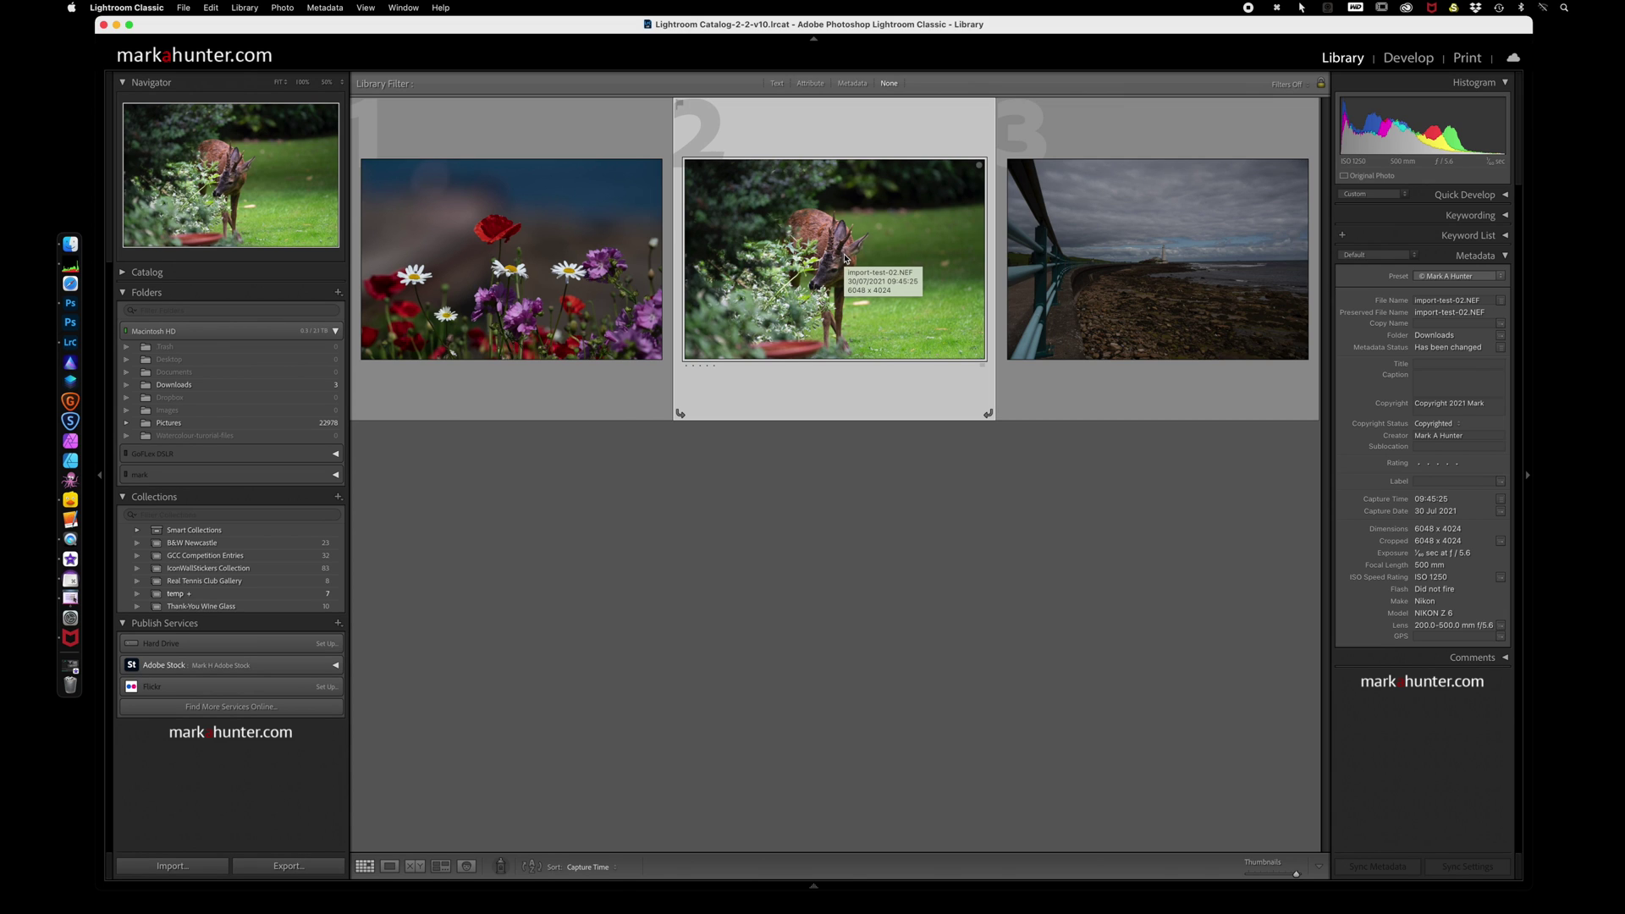
left_click(1142, 266)
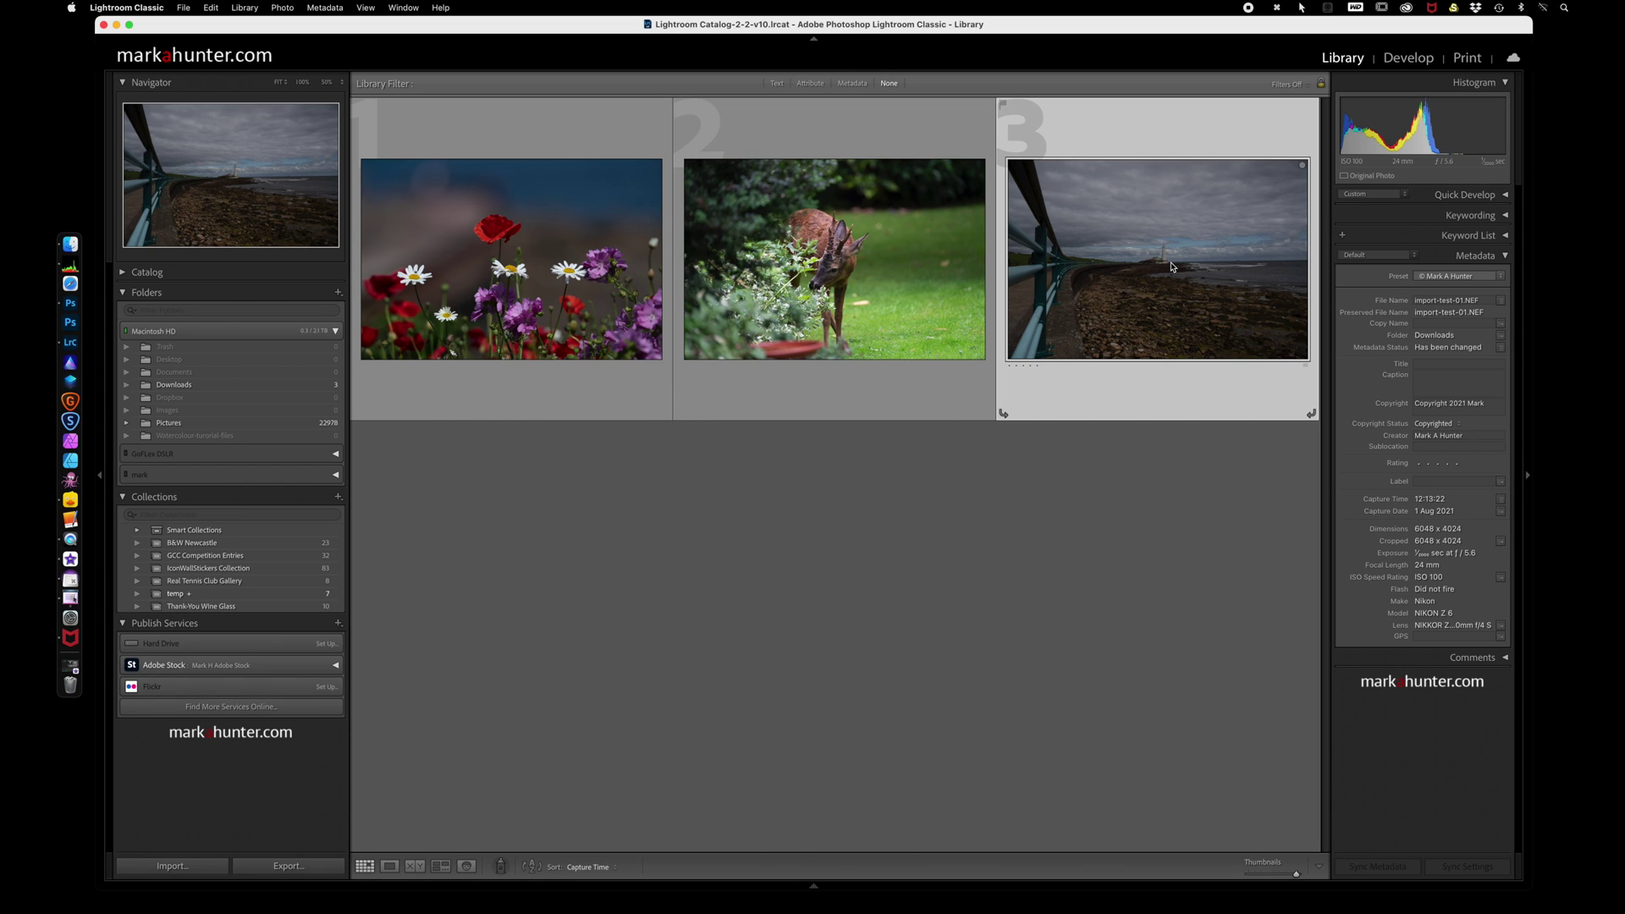
- Open the poppy photo for developing, apply automatic tone and check the Effects and Basic settings
left_click(500, 252)
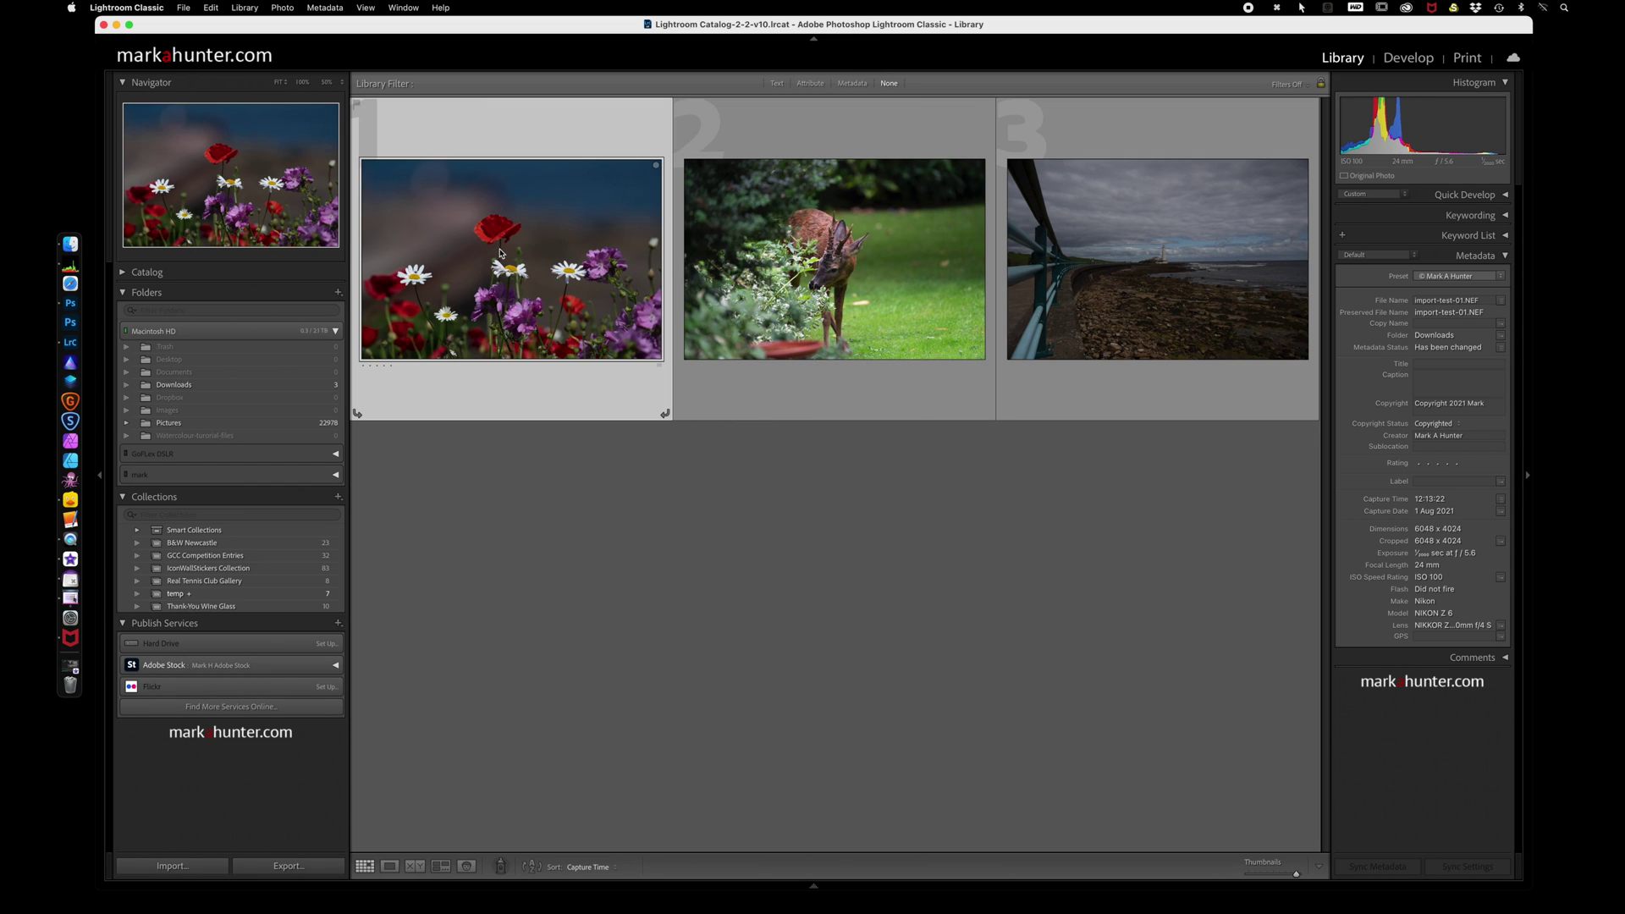
key("d")
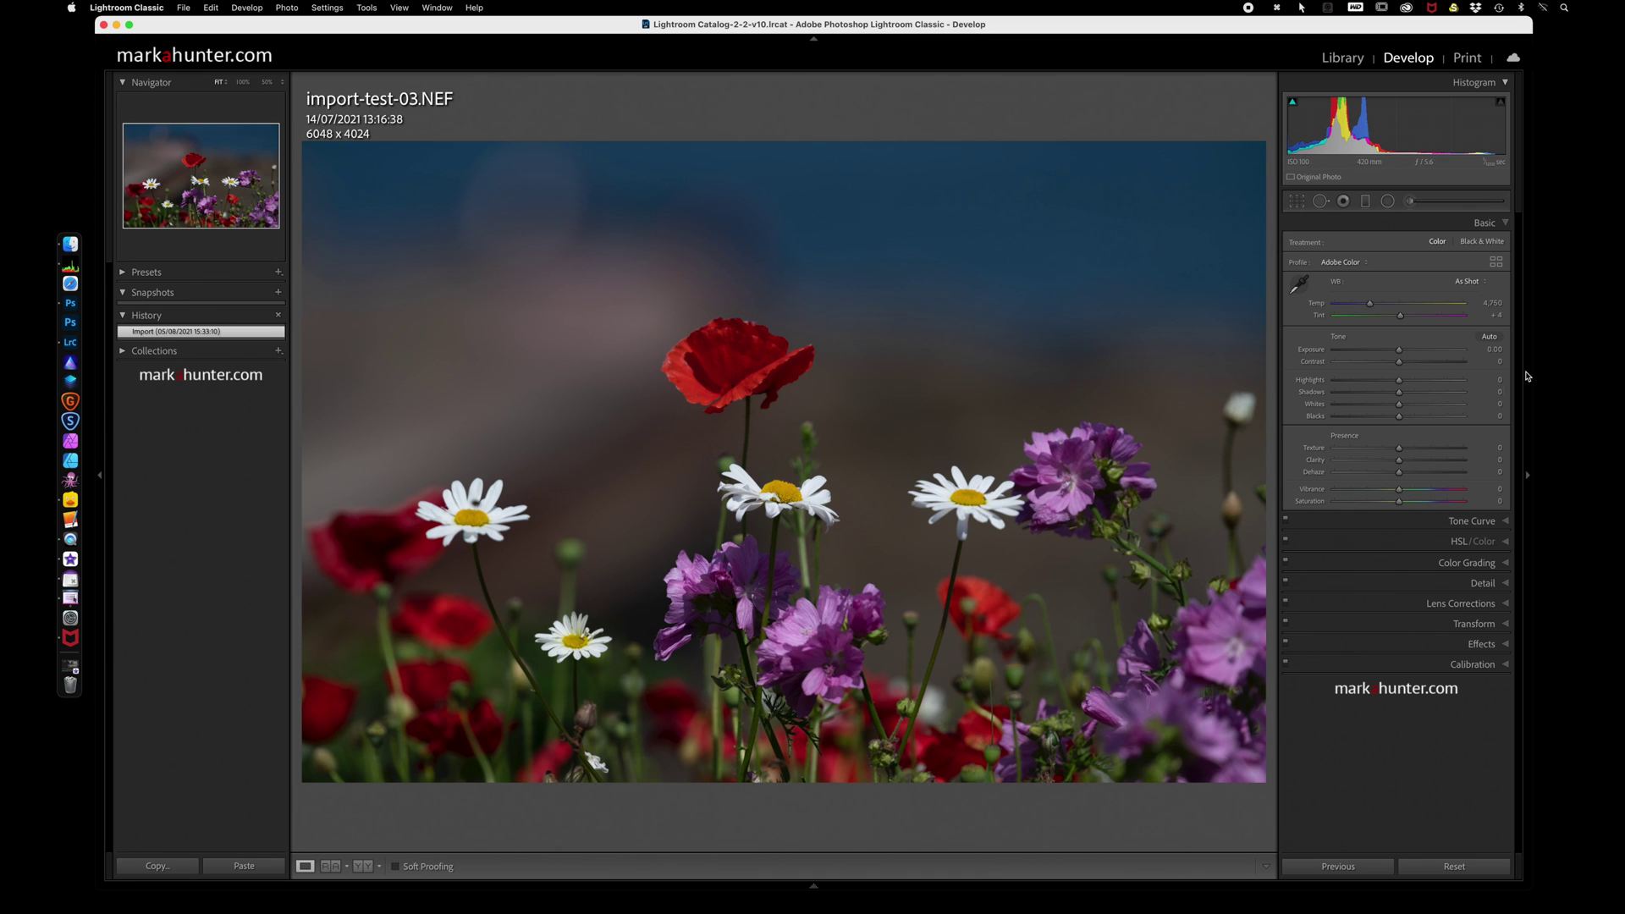
left_click(1490, 338)
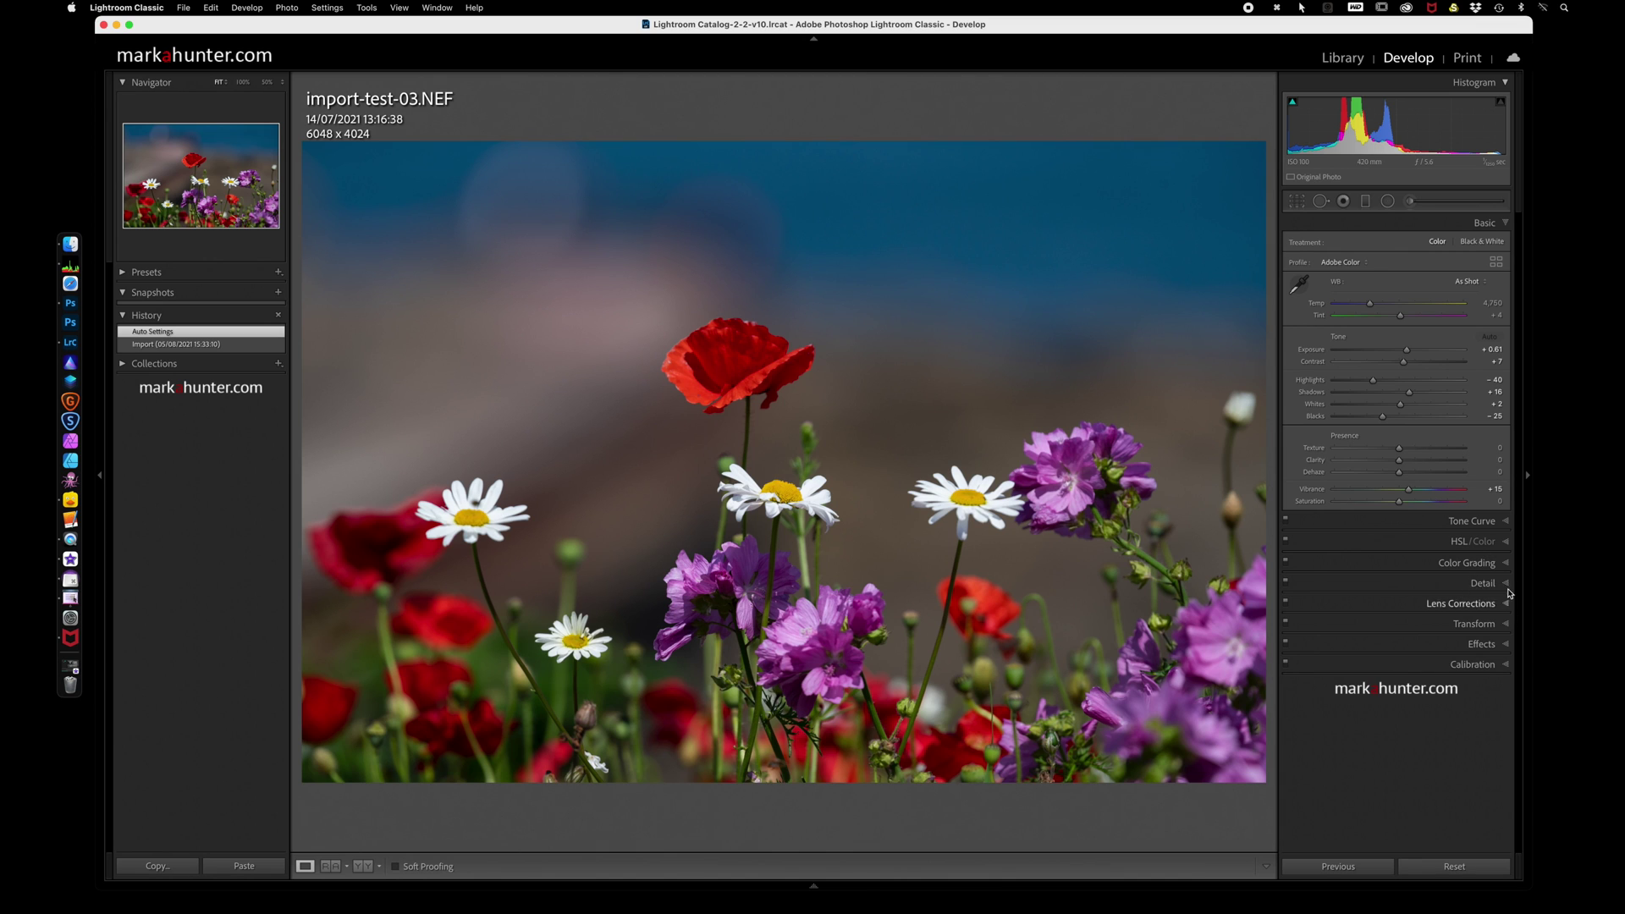
left_click(1506, 645)
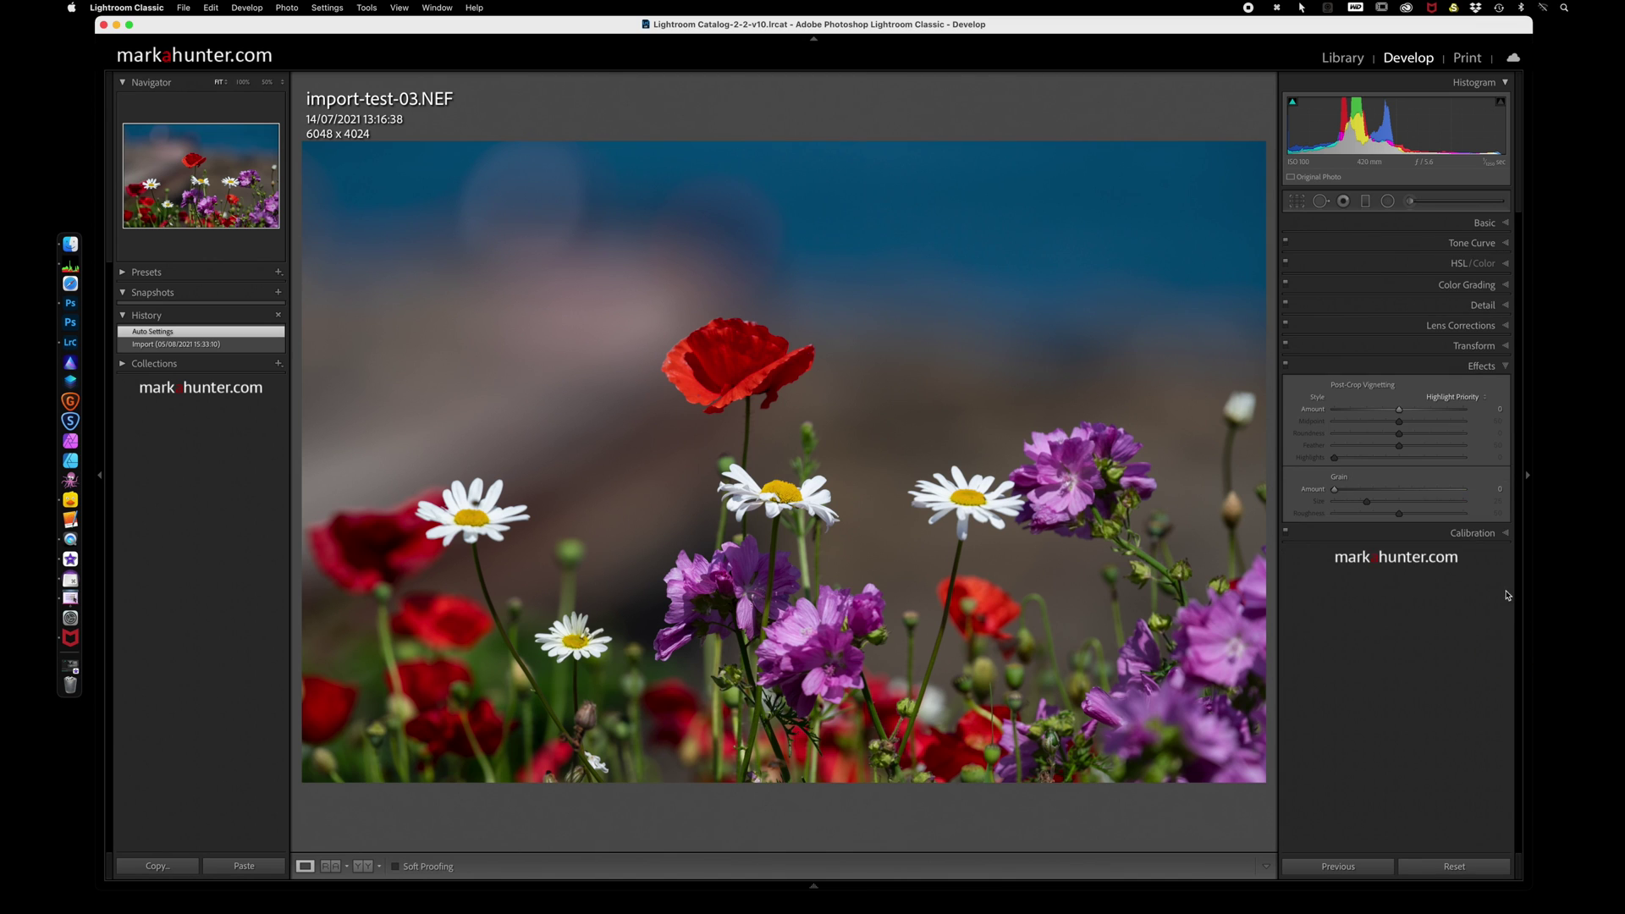
left_click(1506, 224)
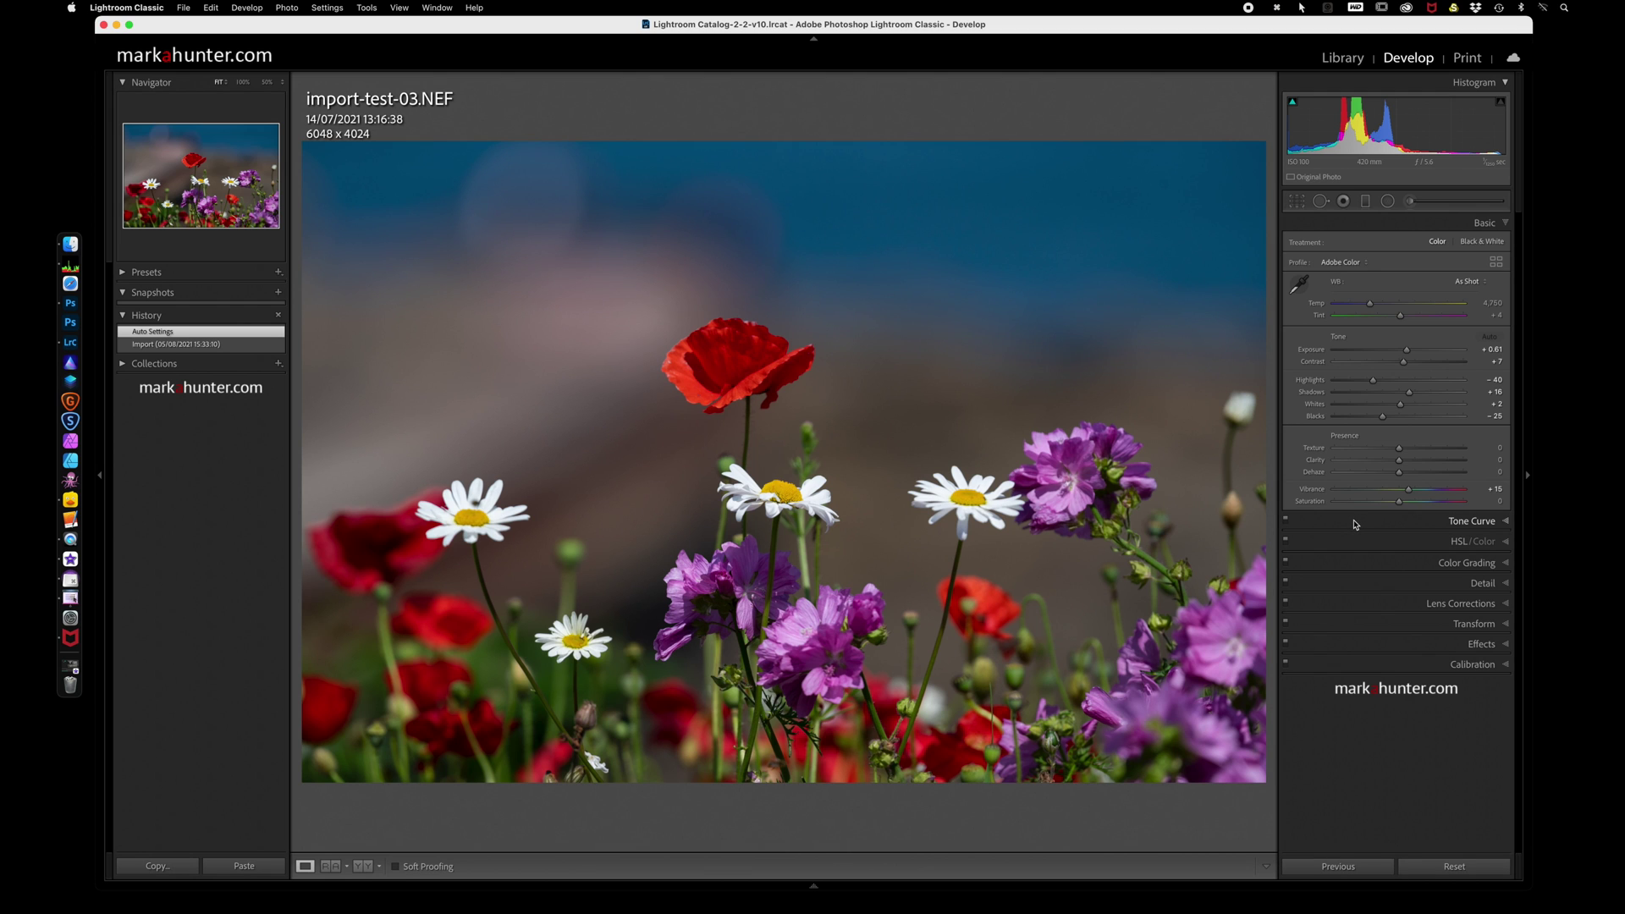
- Apply automatic tone adjustments to the deer photo and the lighthouse photo
key("Right")
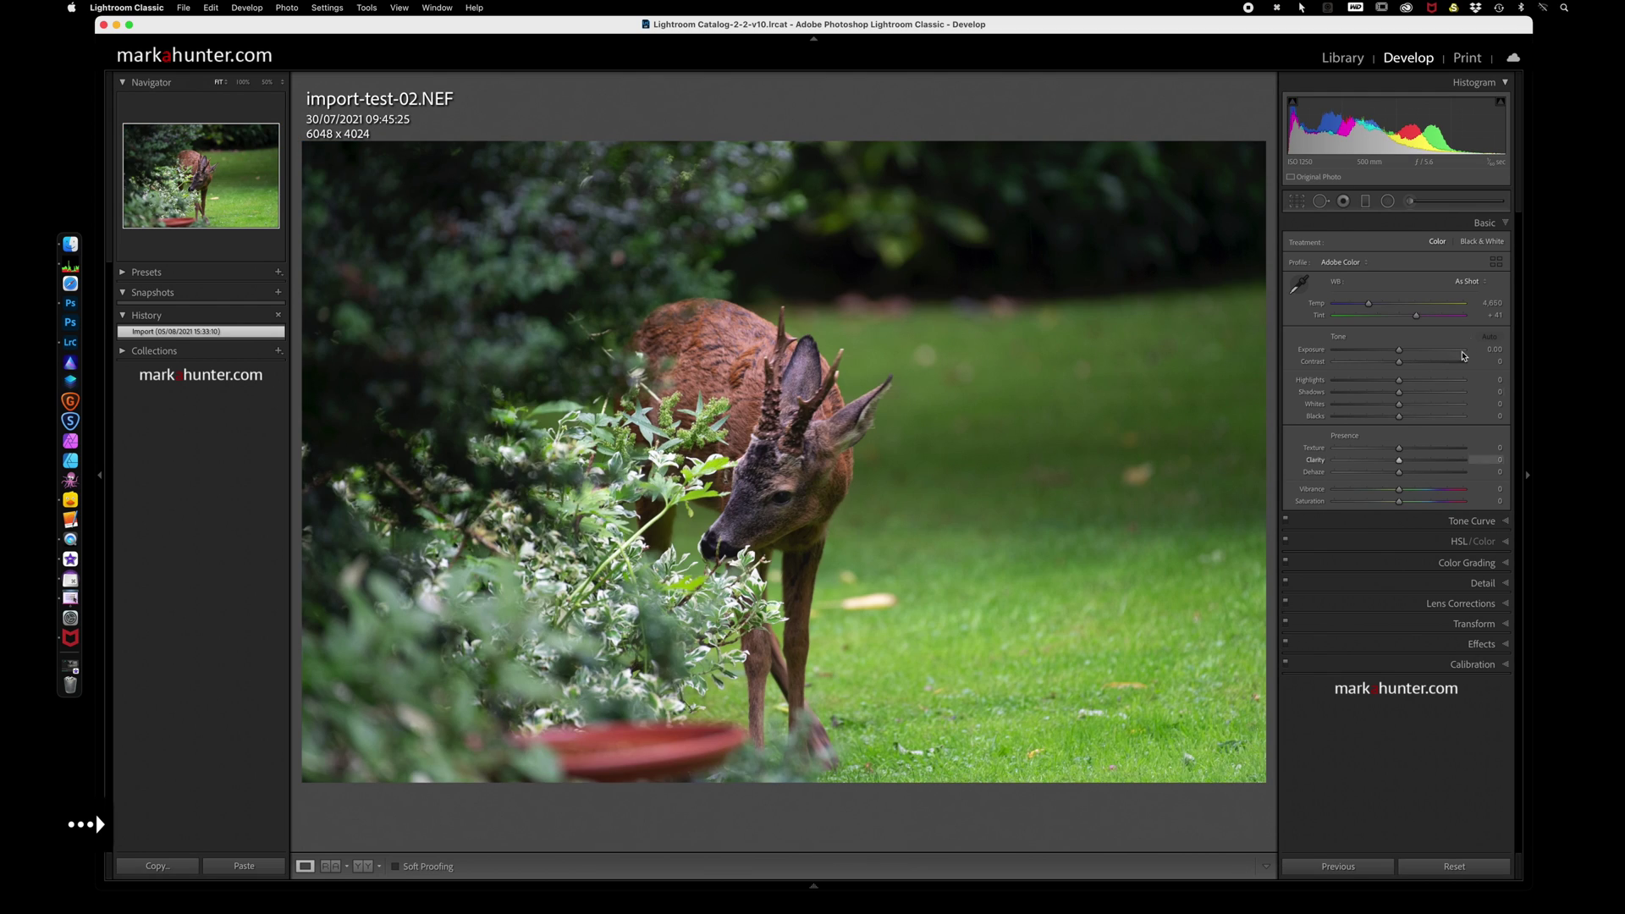
left_click(1492, 338)
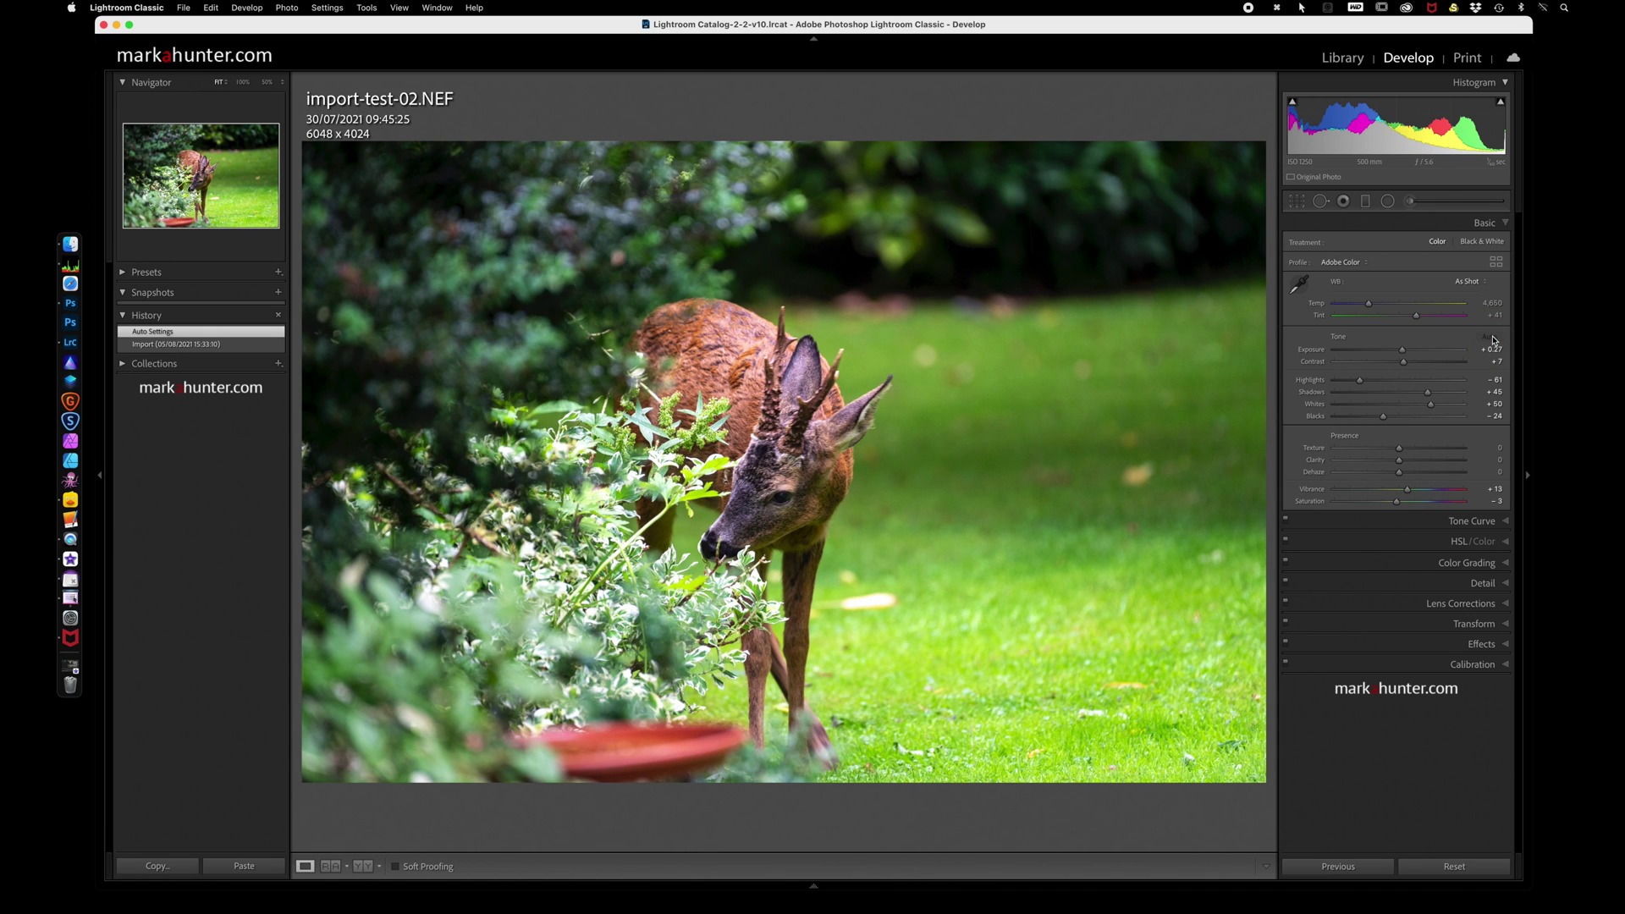
key("Right")
left_click(1492, 338)
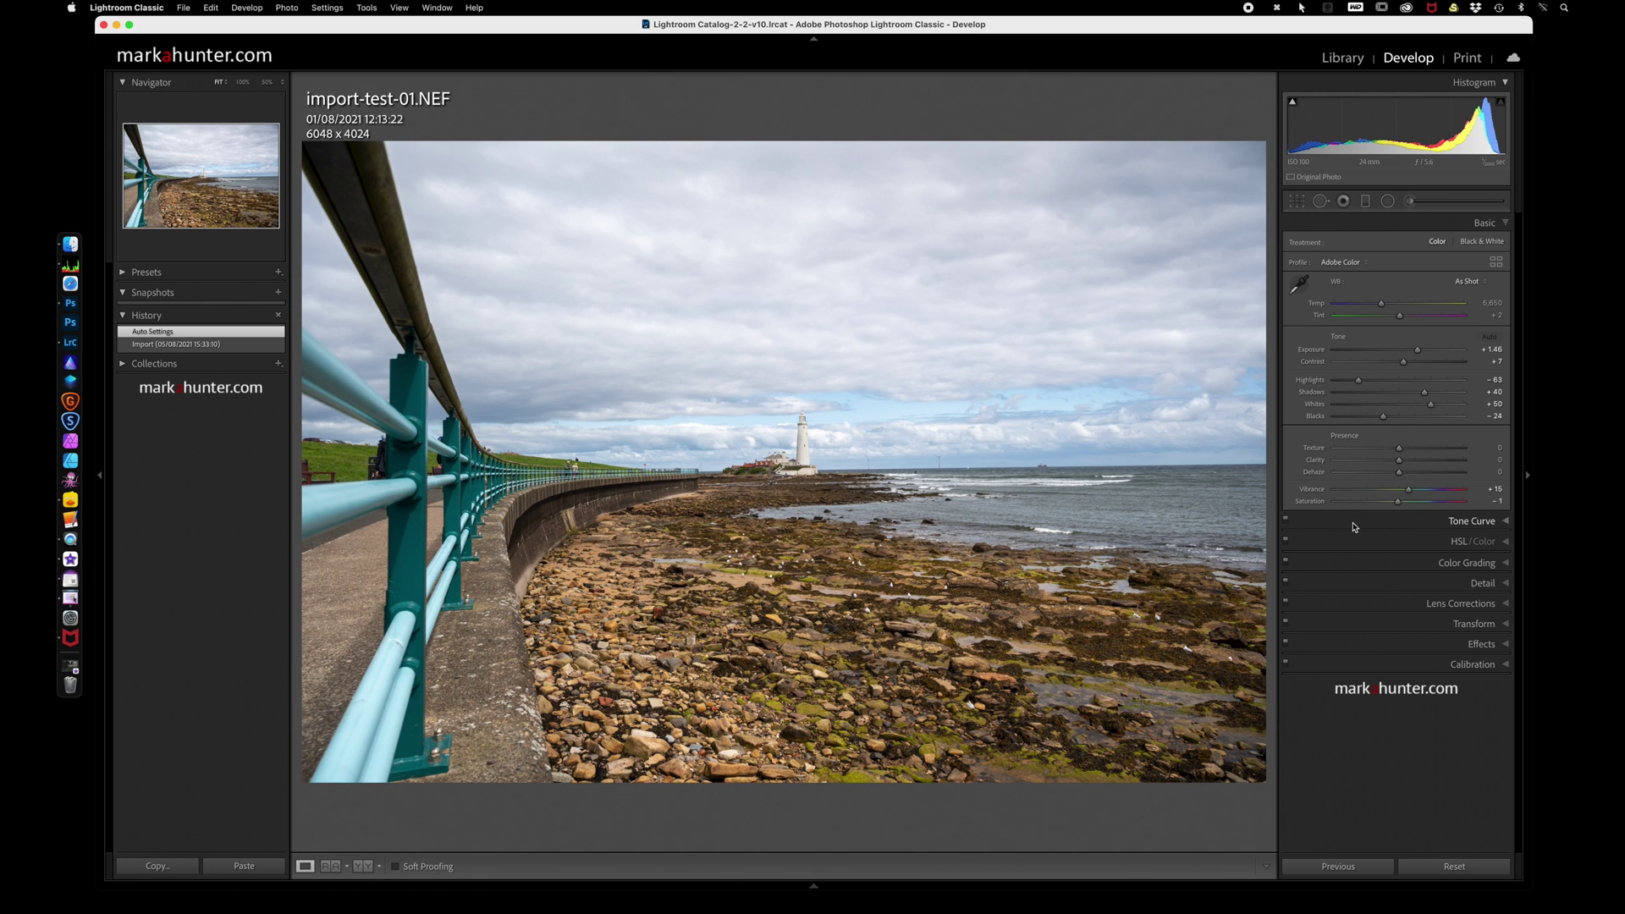
- Compare the auto-toned photos, reset the poppy photo's develop settings and reapply automatic tone to it
key("Left")
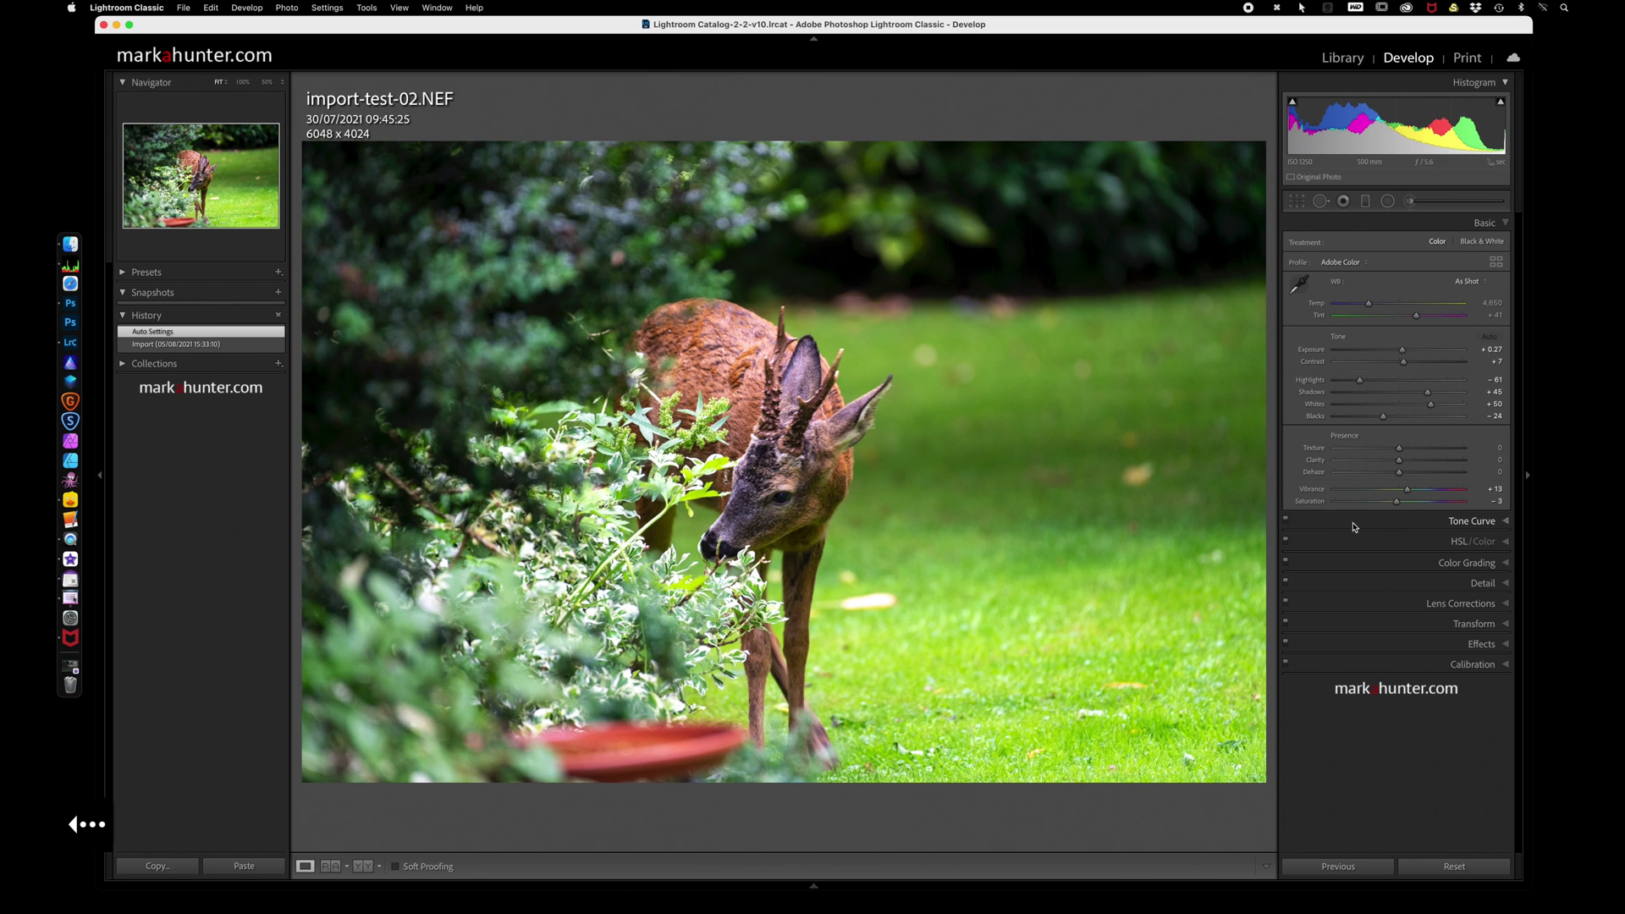
key("Left")
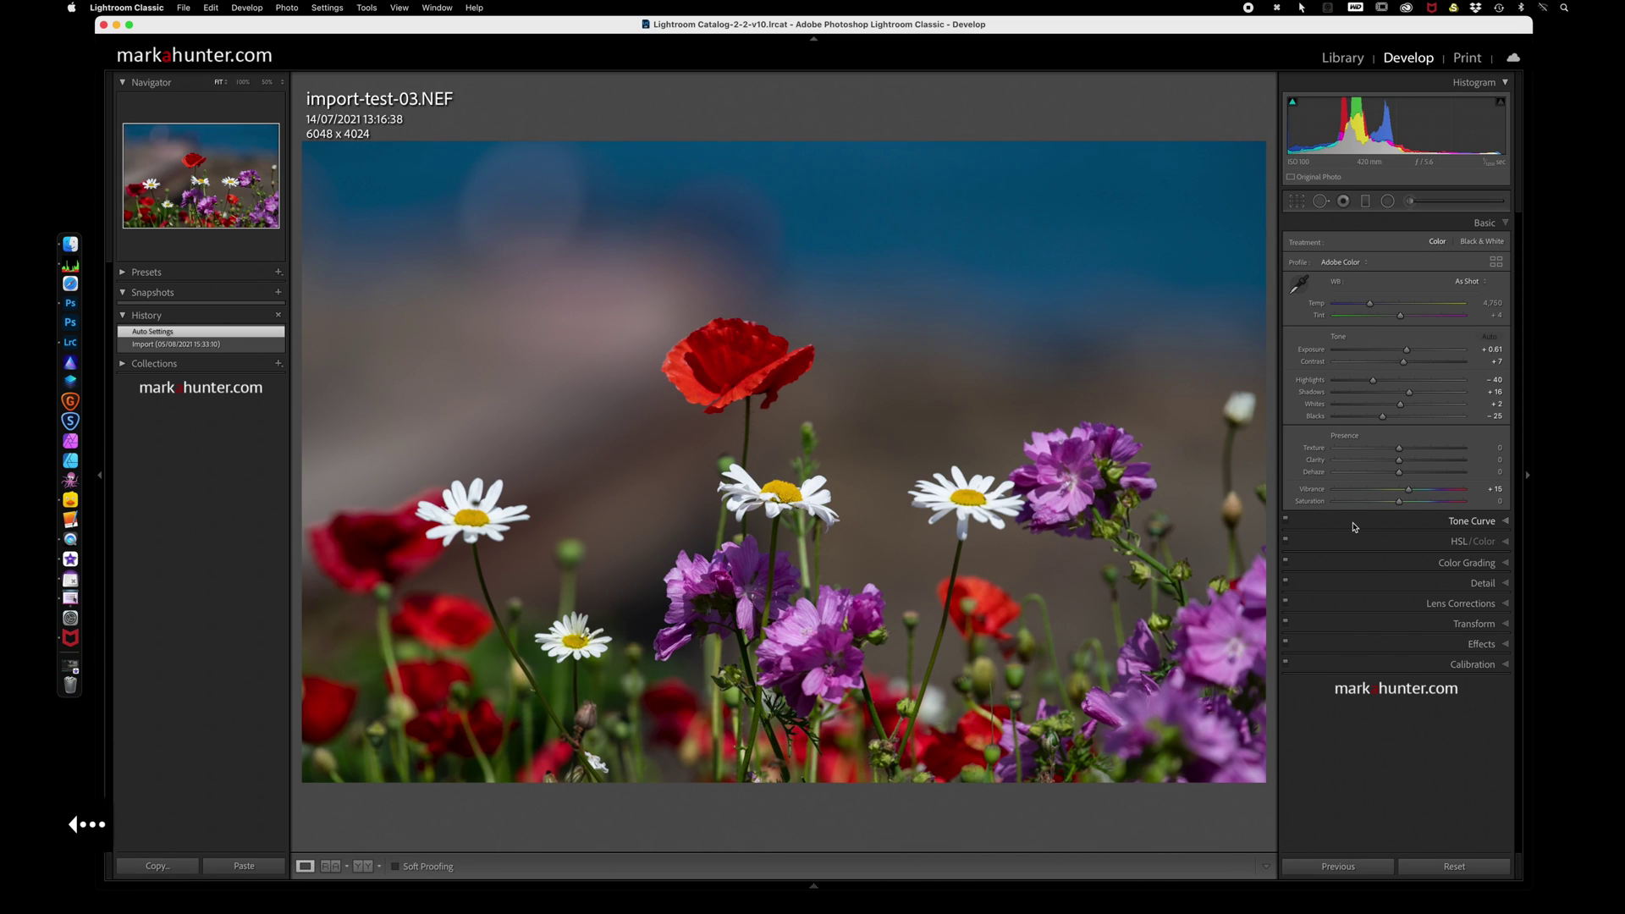
key("Right")
key("Left")
left_click(1455, 868)
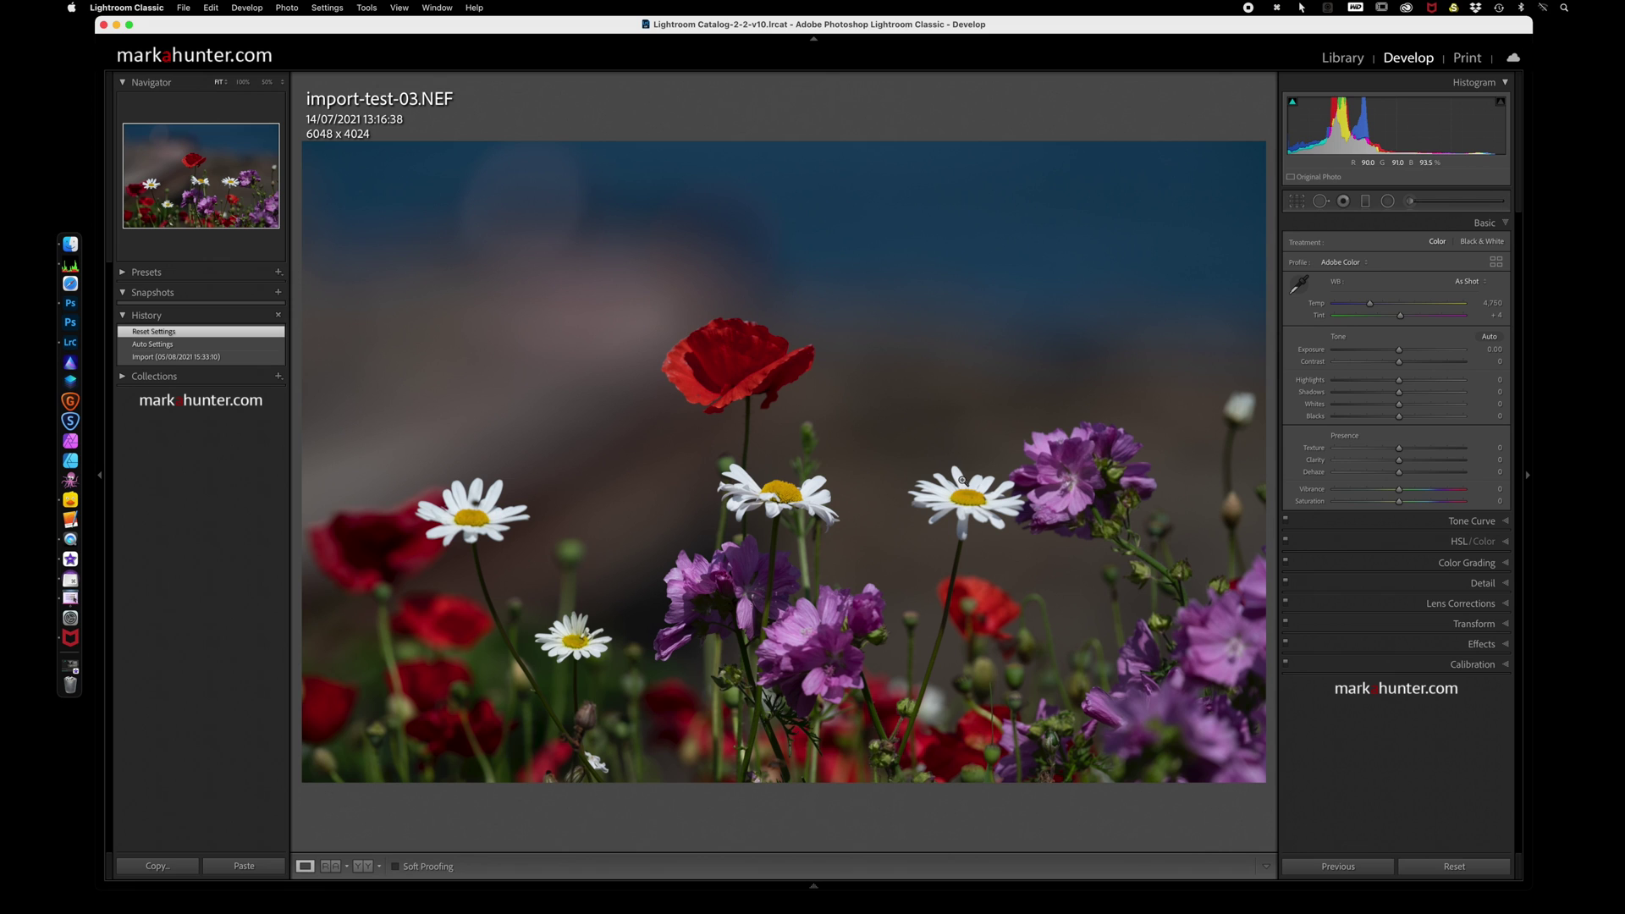
left_click(1490, 337)
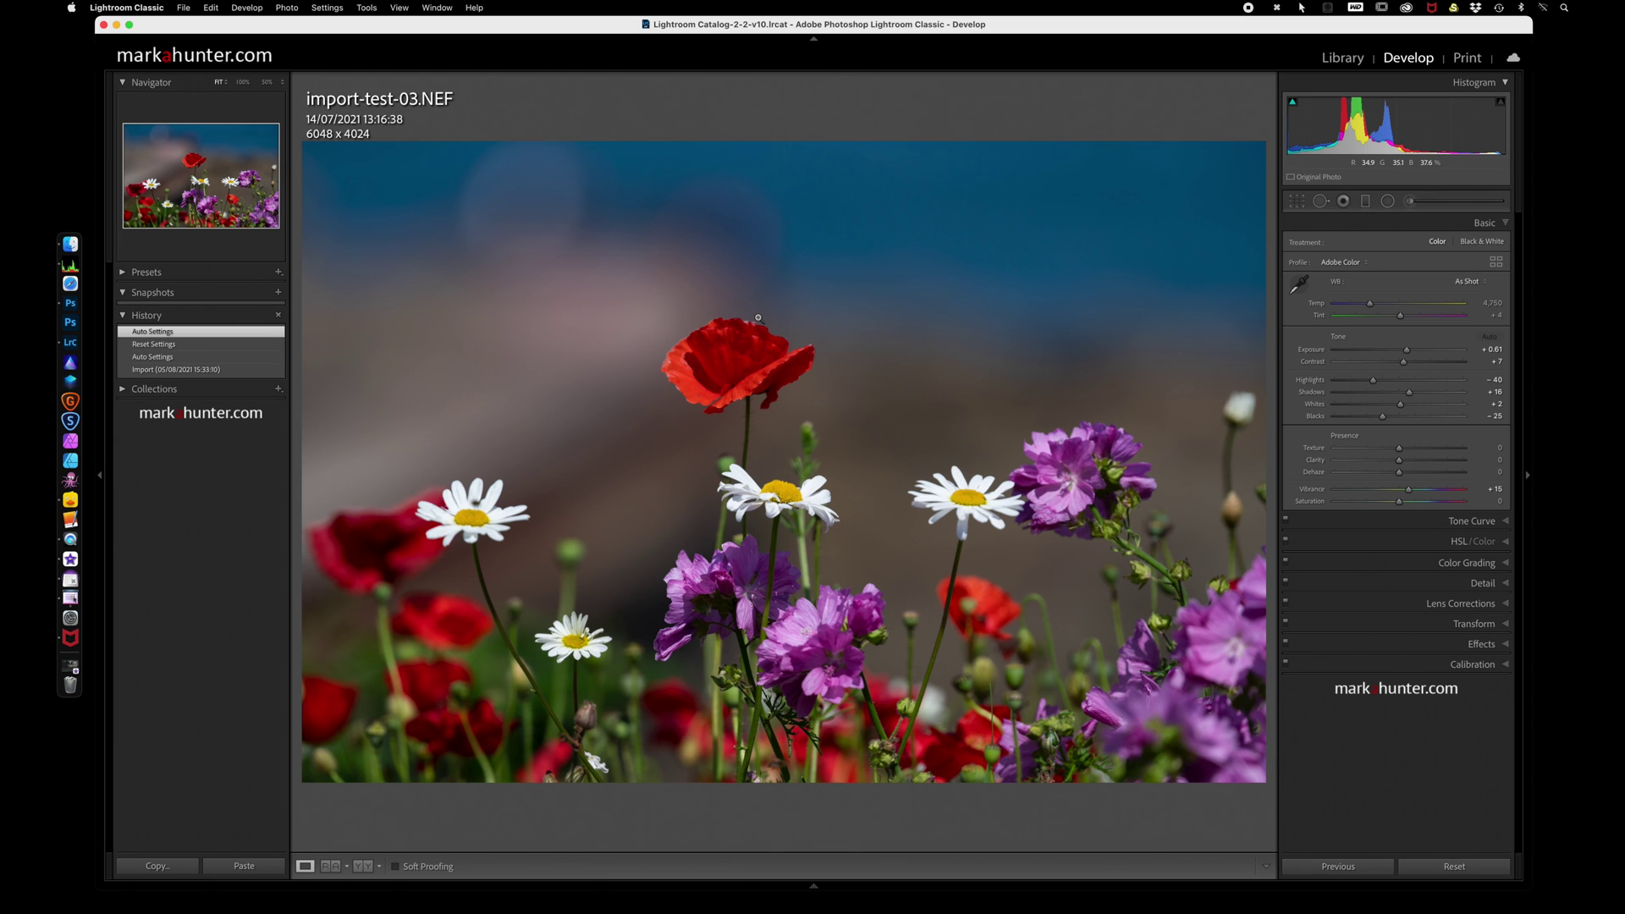
- Adjust the poppy photo's exposure to 0.00, shadows to +77 and white balance temperature to 6,084
key("g")
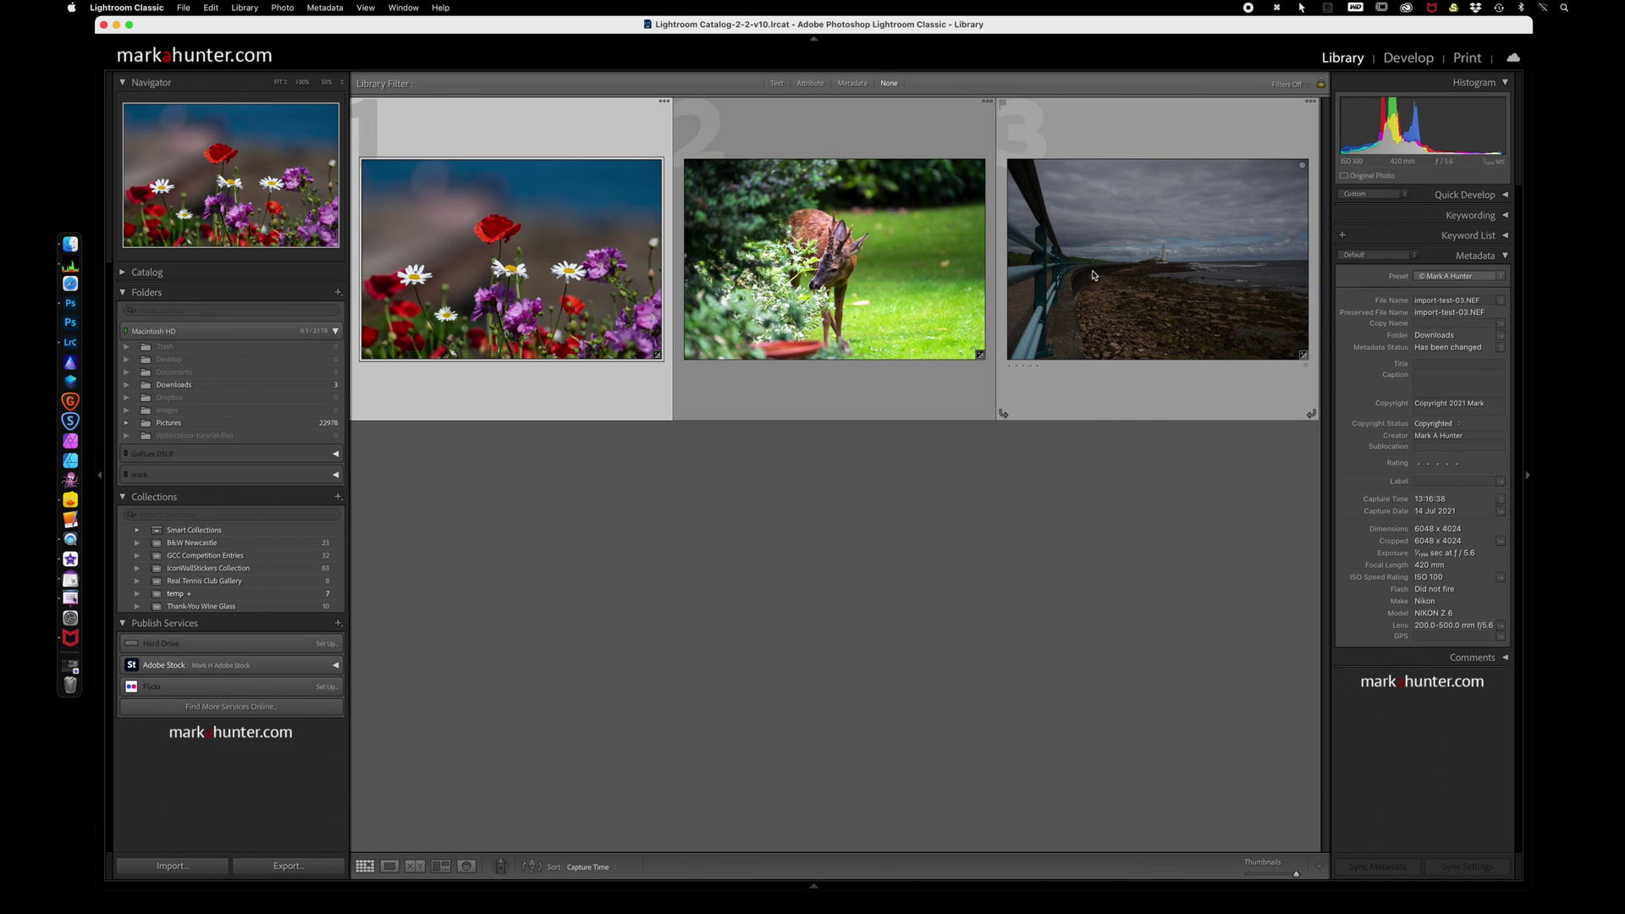
key("d")
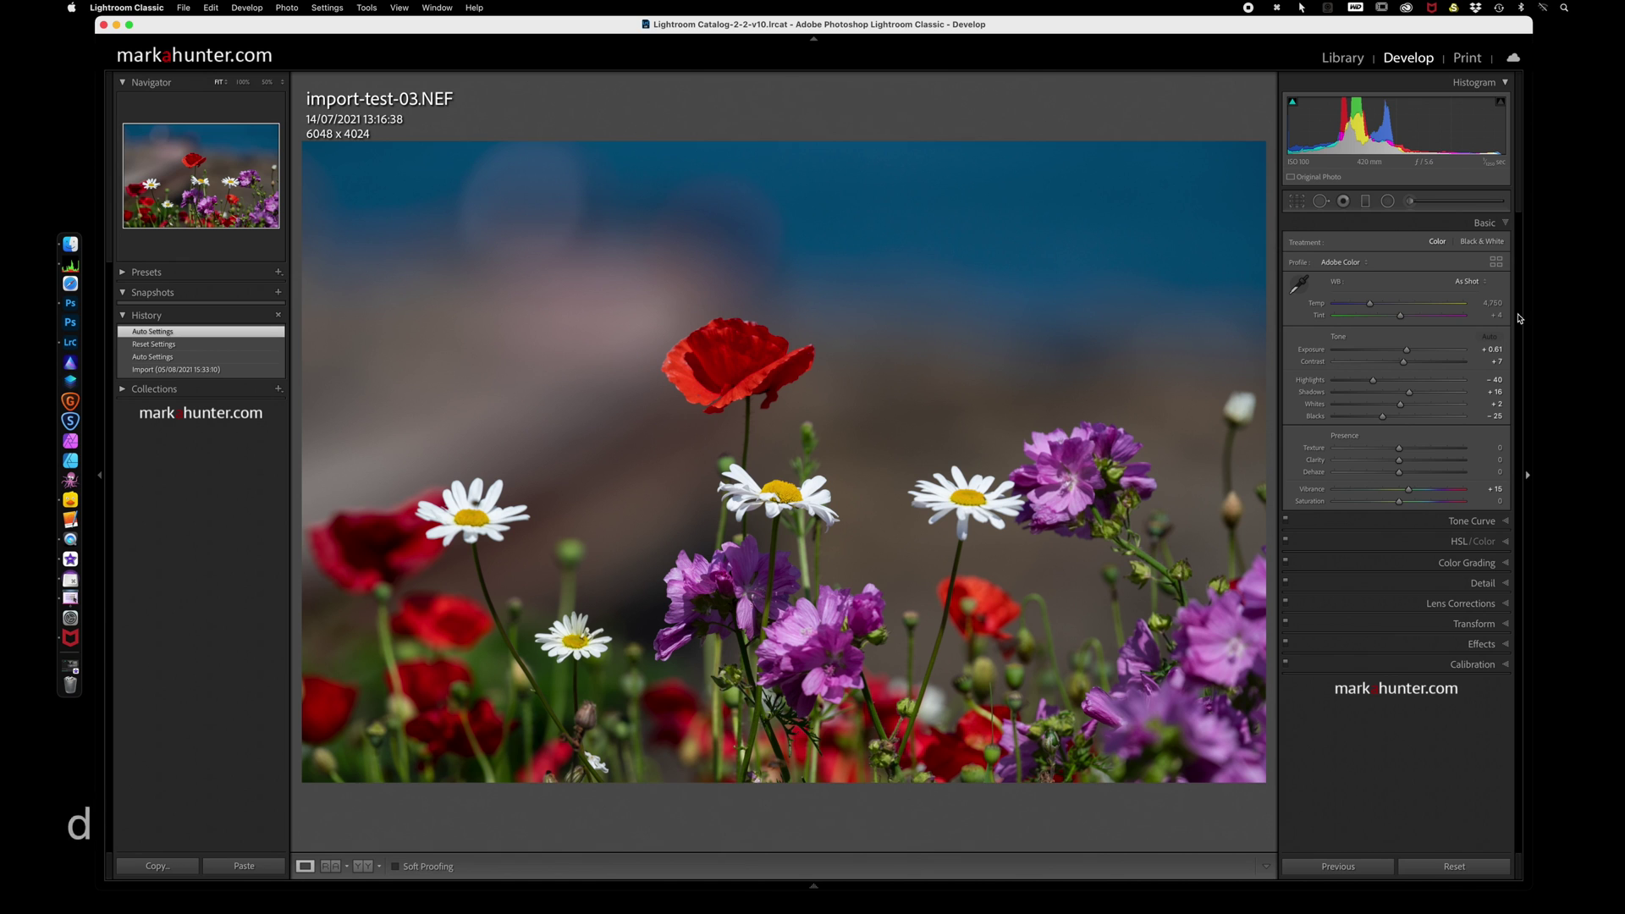
left_click_drag(1407, 353, 1448, 391)
left_click_drag(1369, 303, 1389, 303)
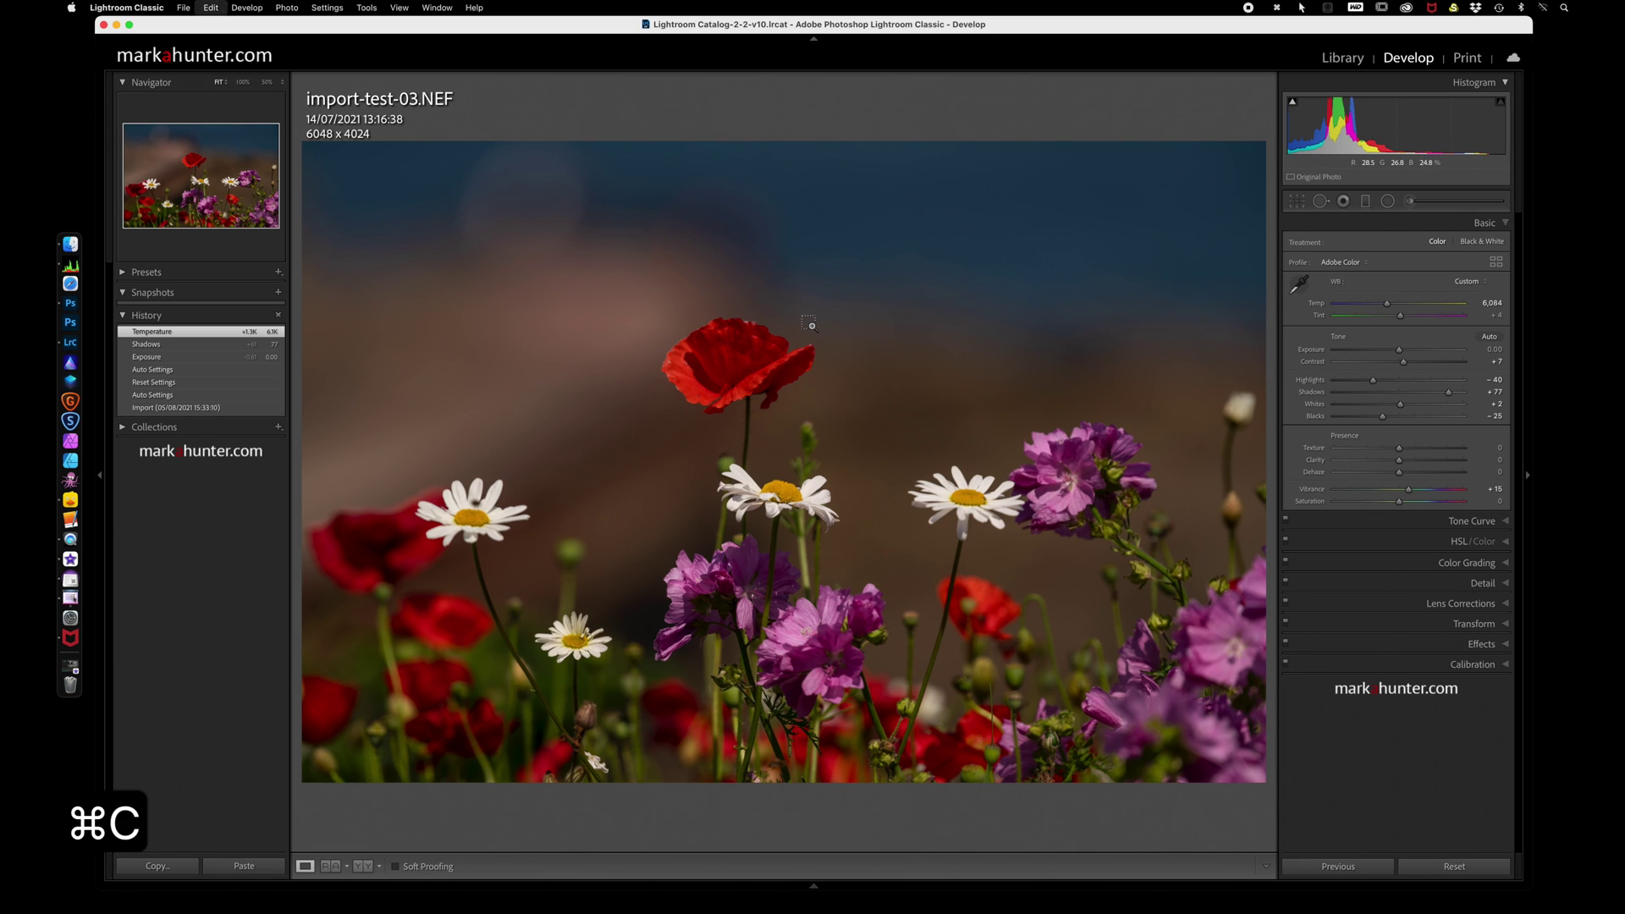
- Copy the poppy photo's develop settings with every available category included
key("super+c")
left_click(541, 472)
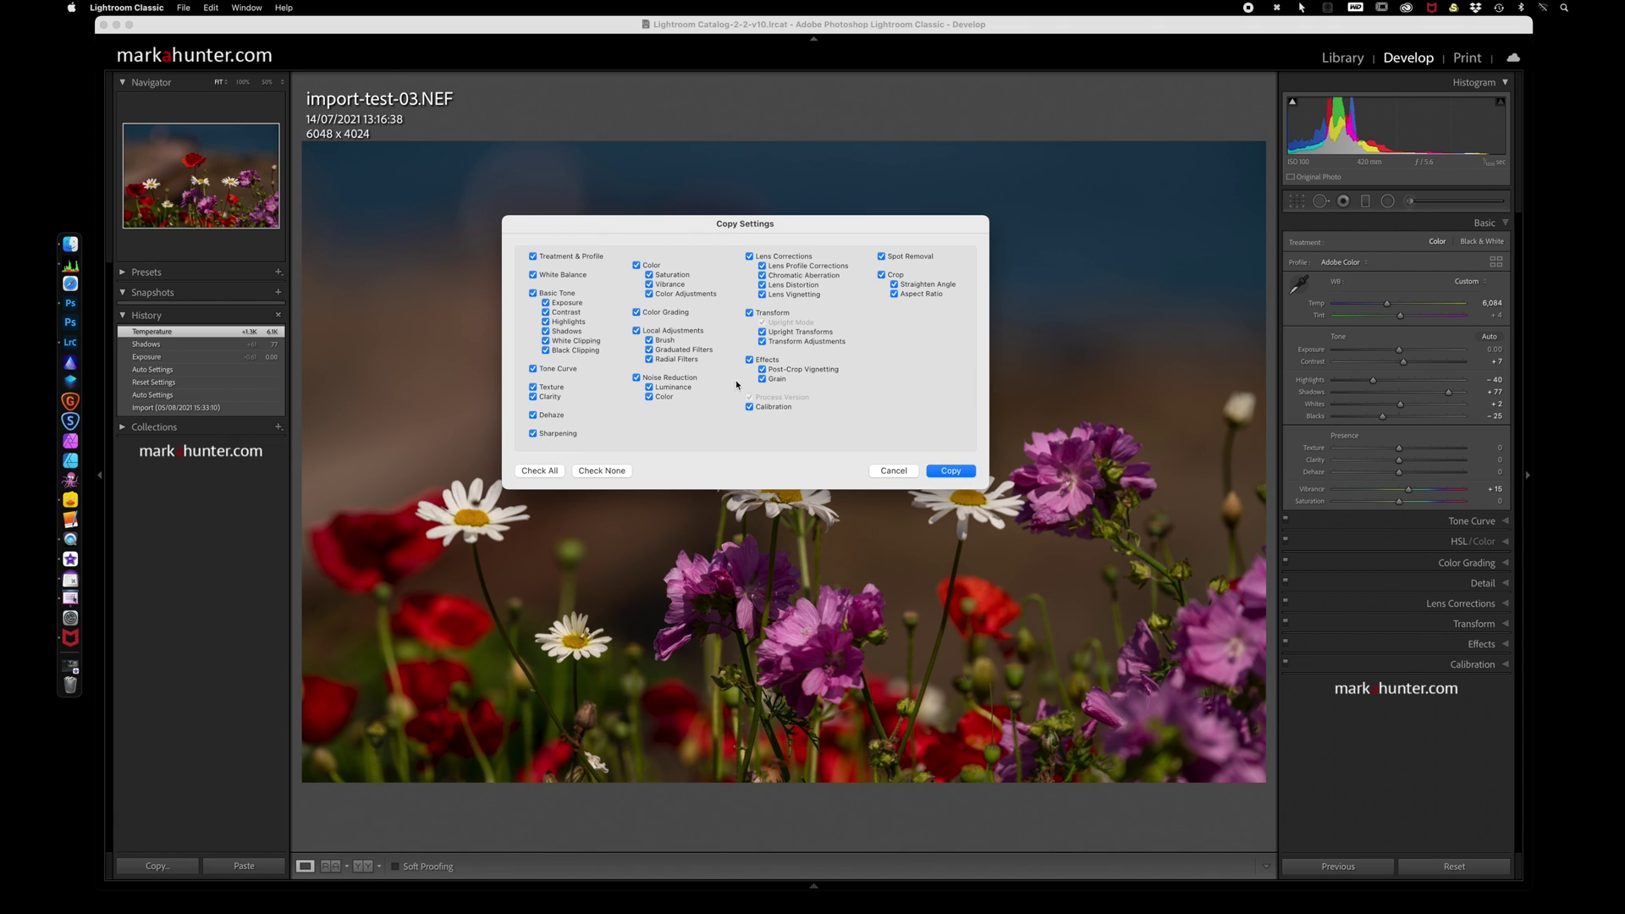
left_click(954, 471)
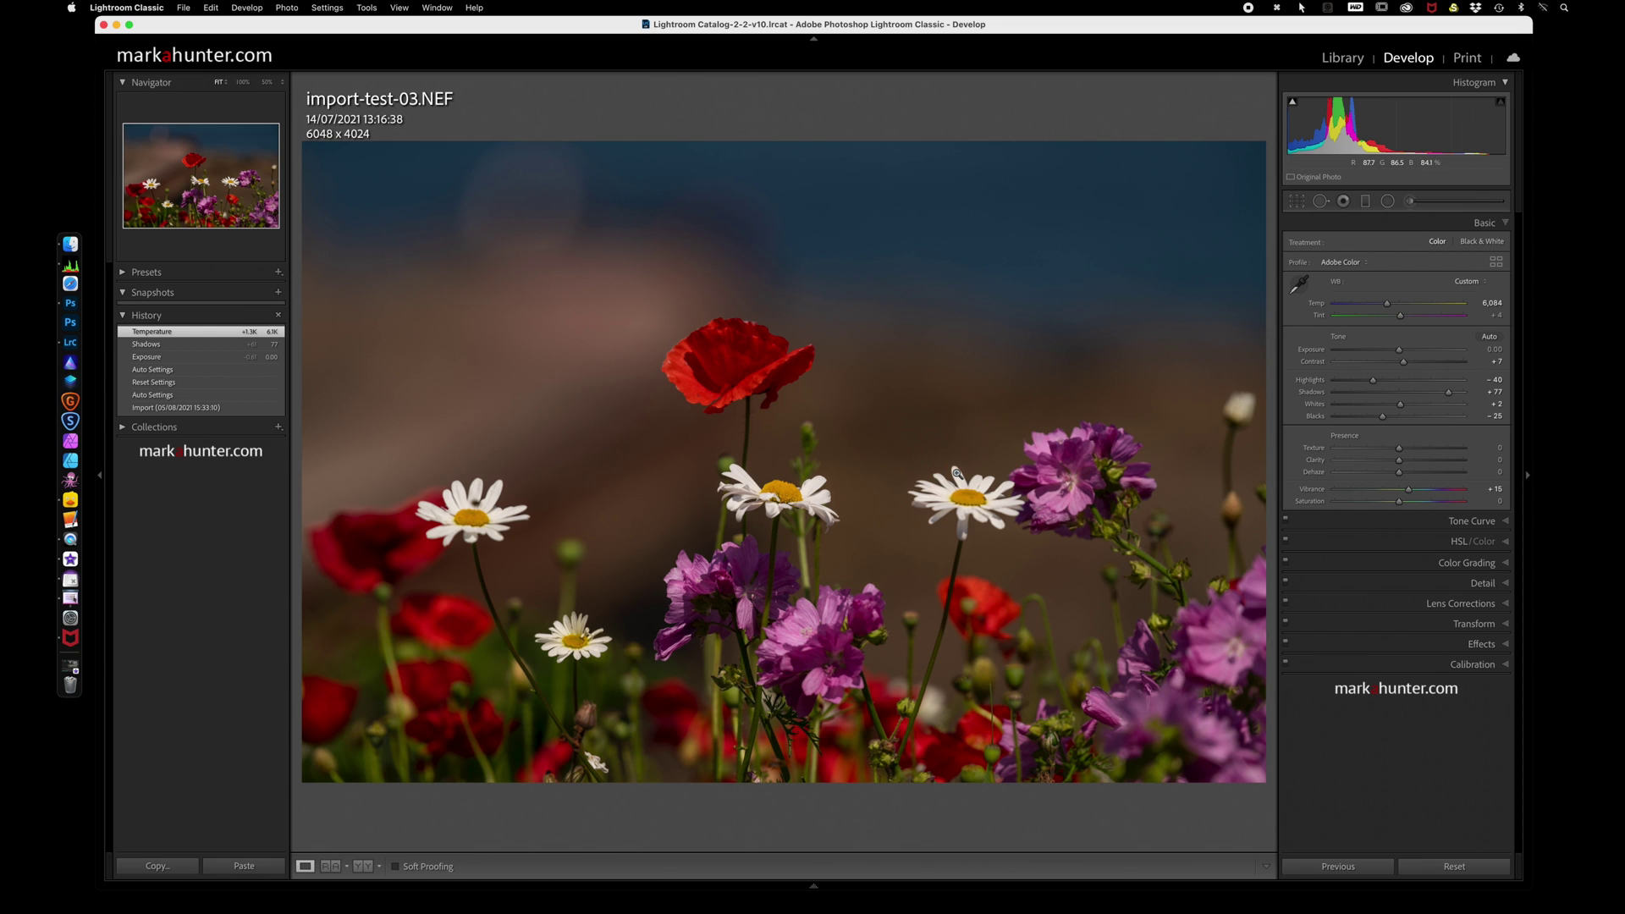
- Paste the copied develop settings onto the deer and lighthouse photos, and compare all three photos in the grid
key("Left")
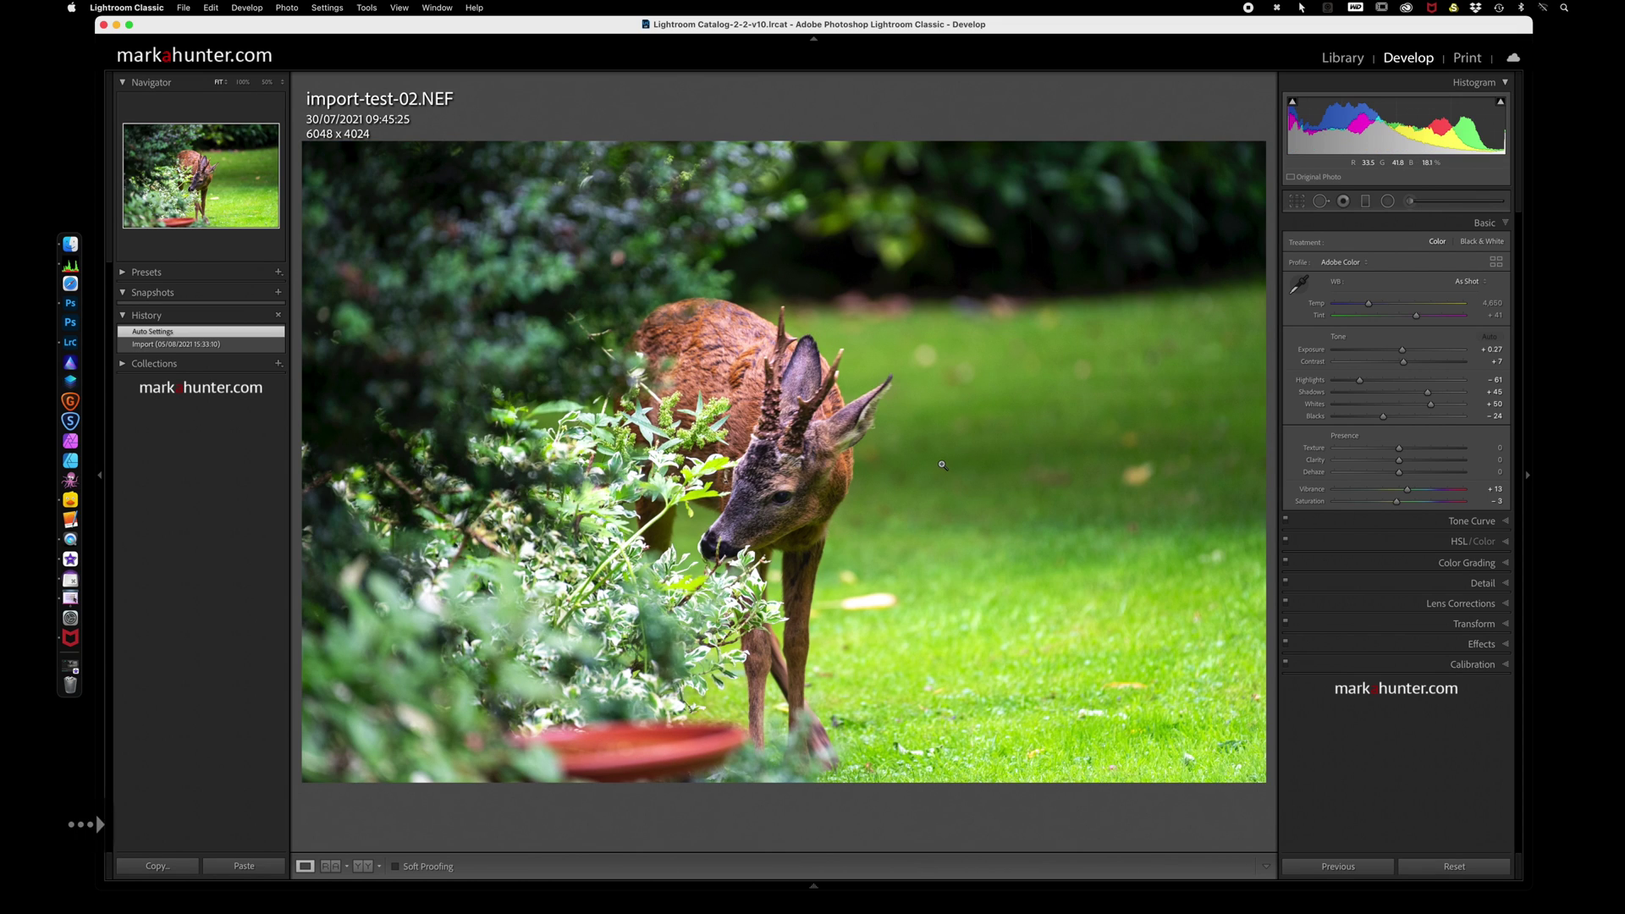
key("super+v")
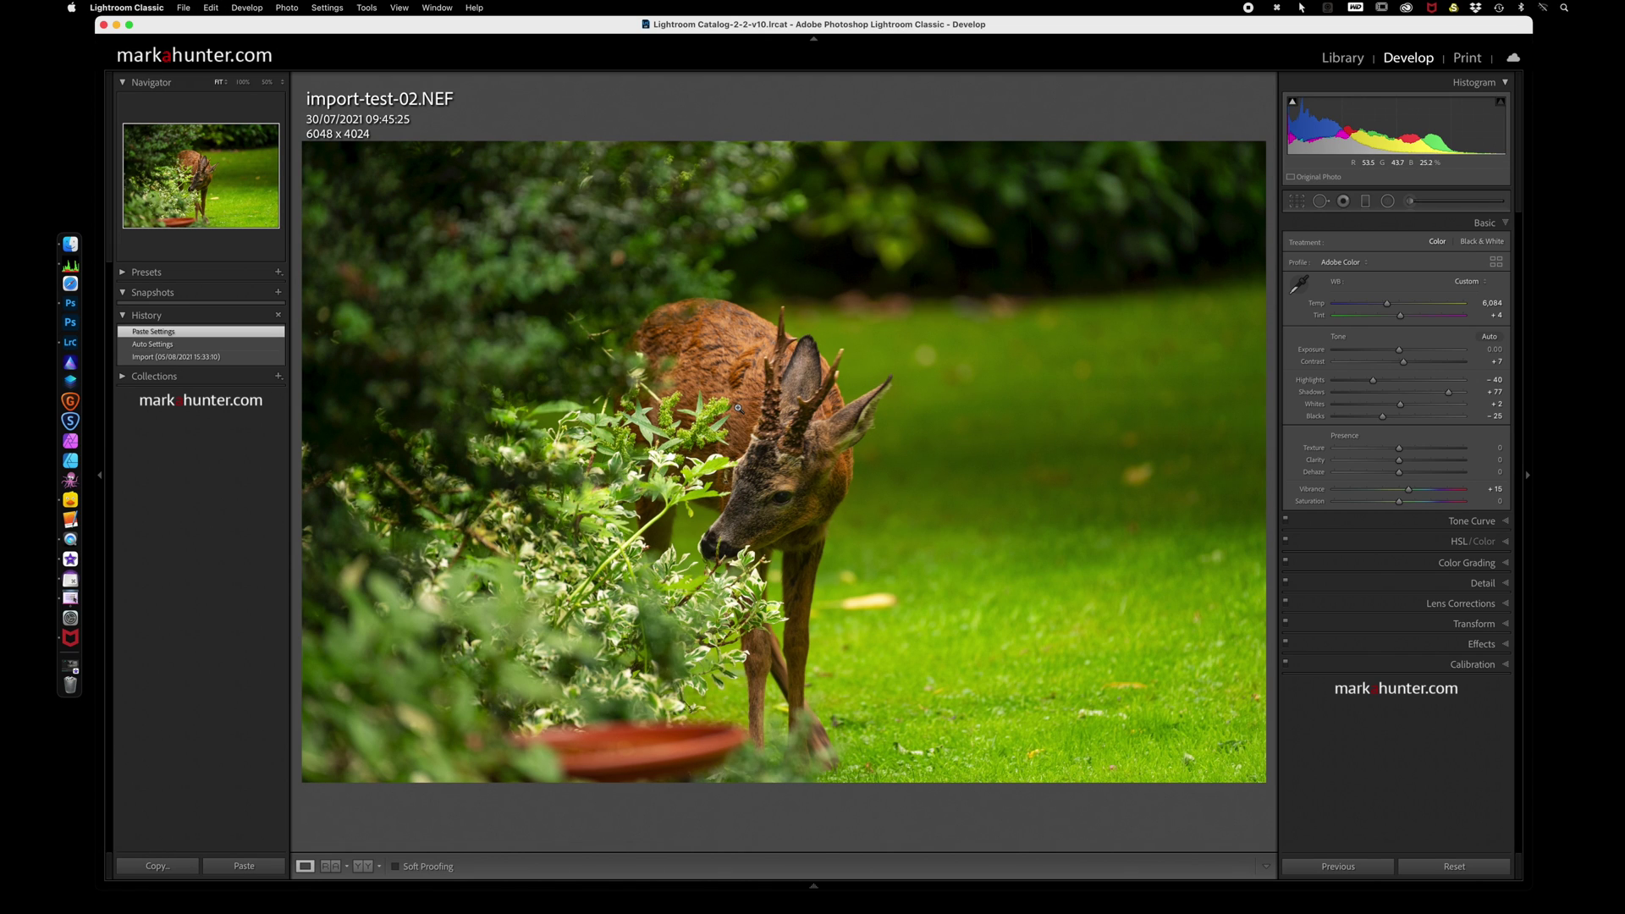
key("Left")
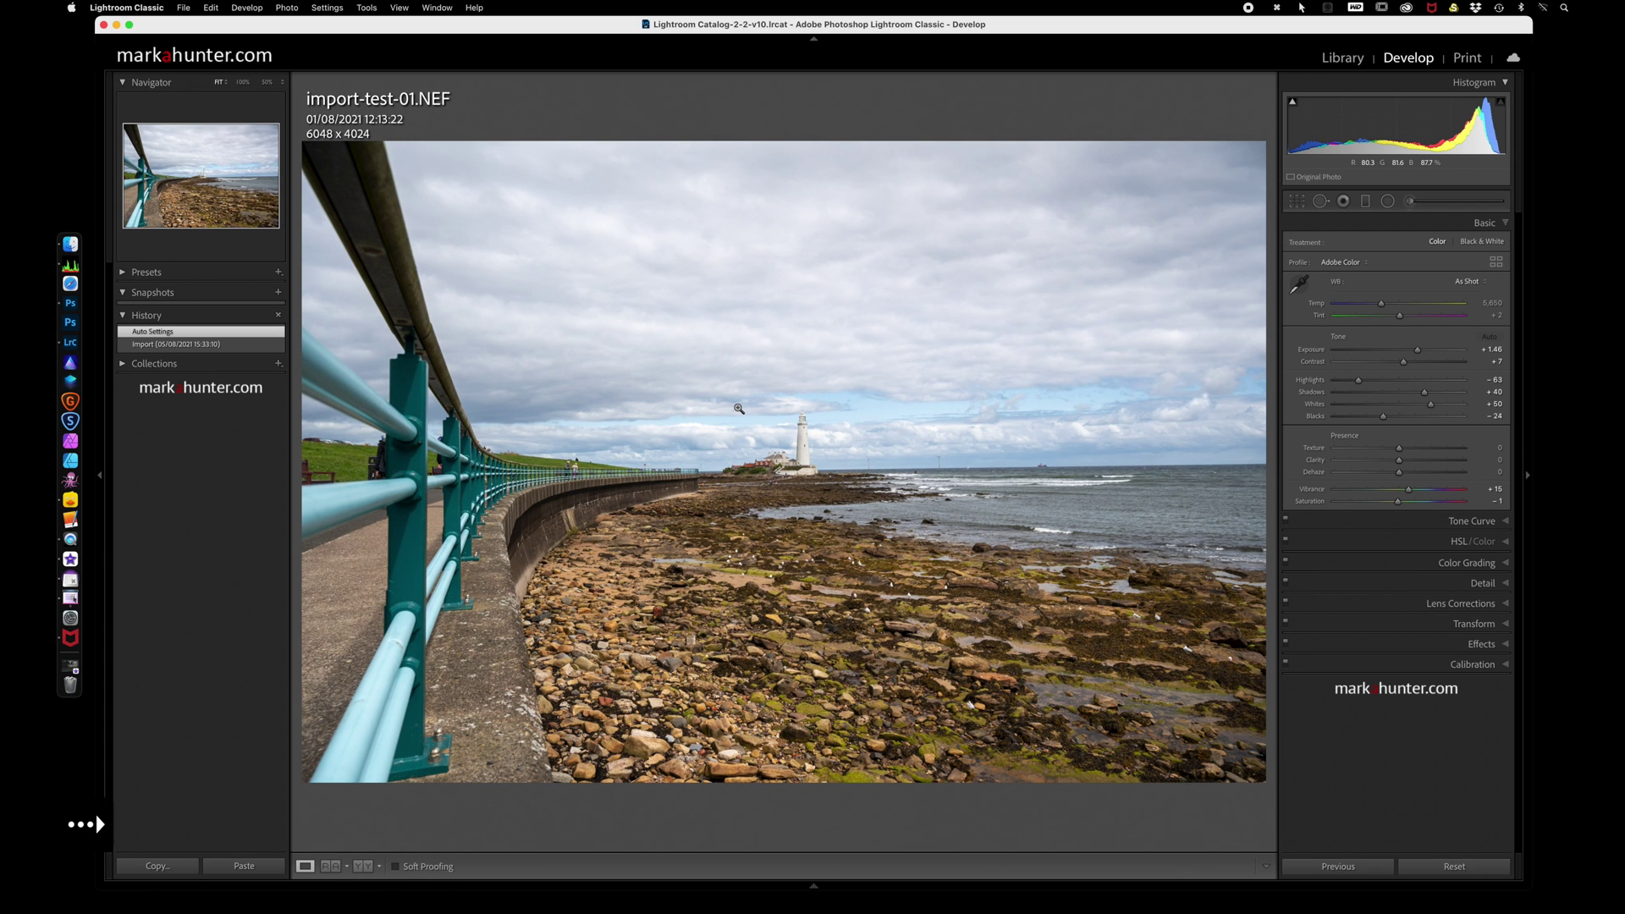
key("super+v")
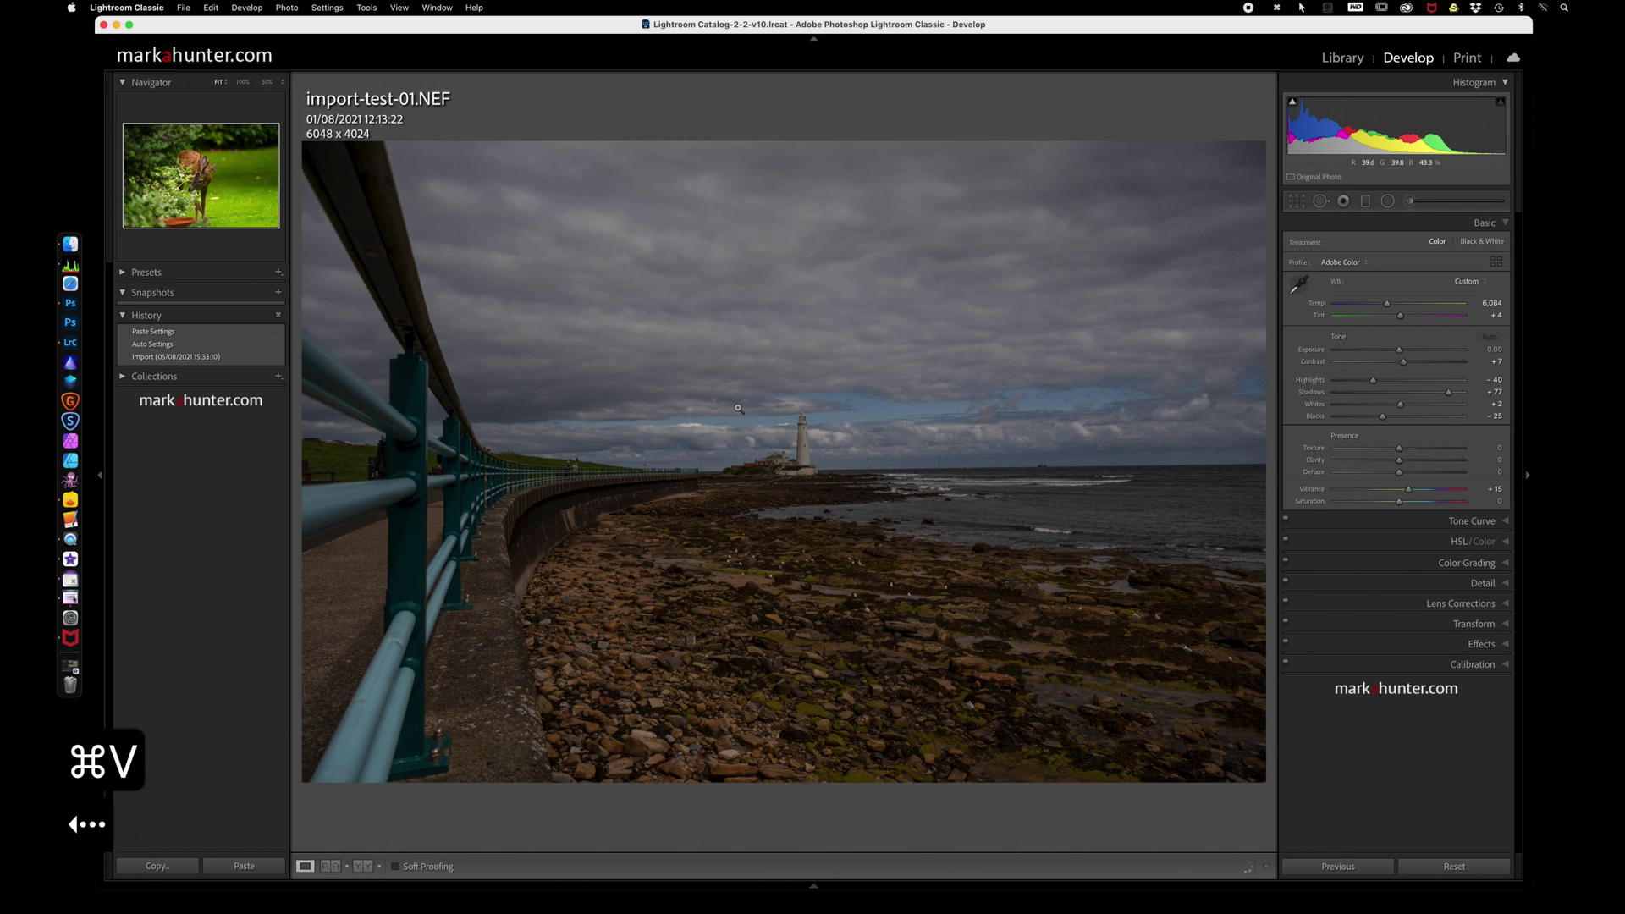
key("Right")
key("Right")
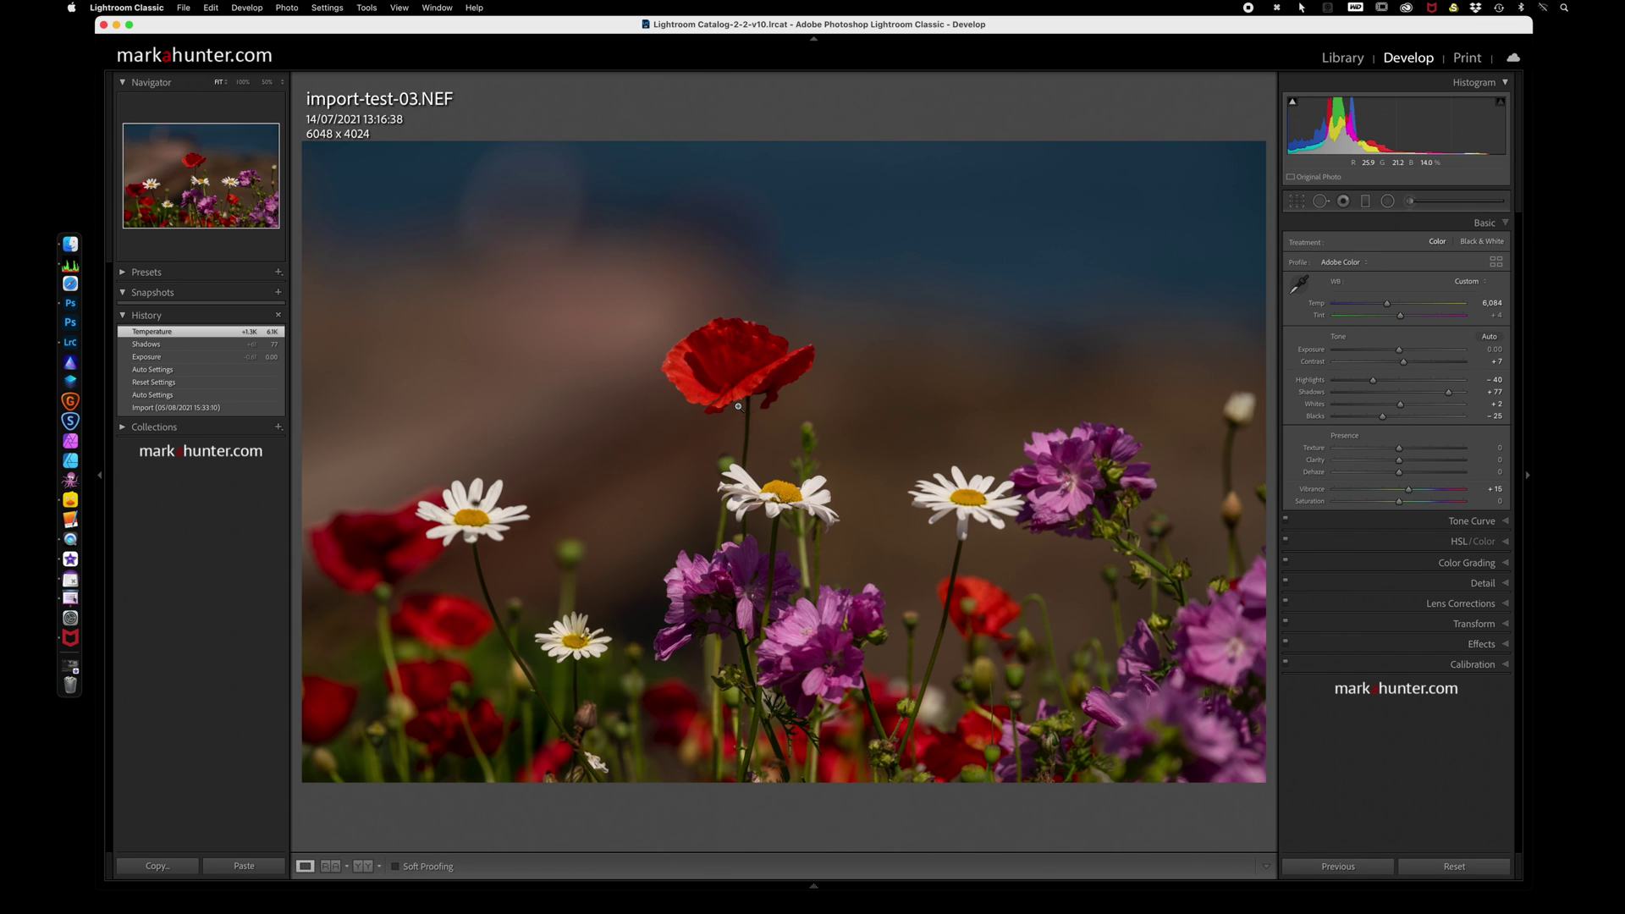
key("g")
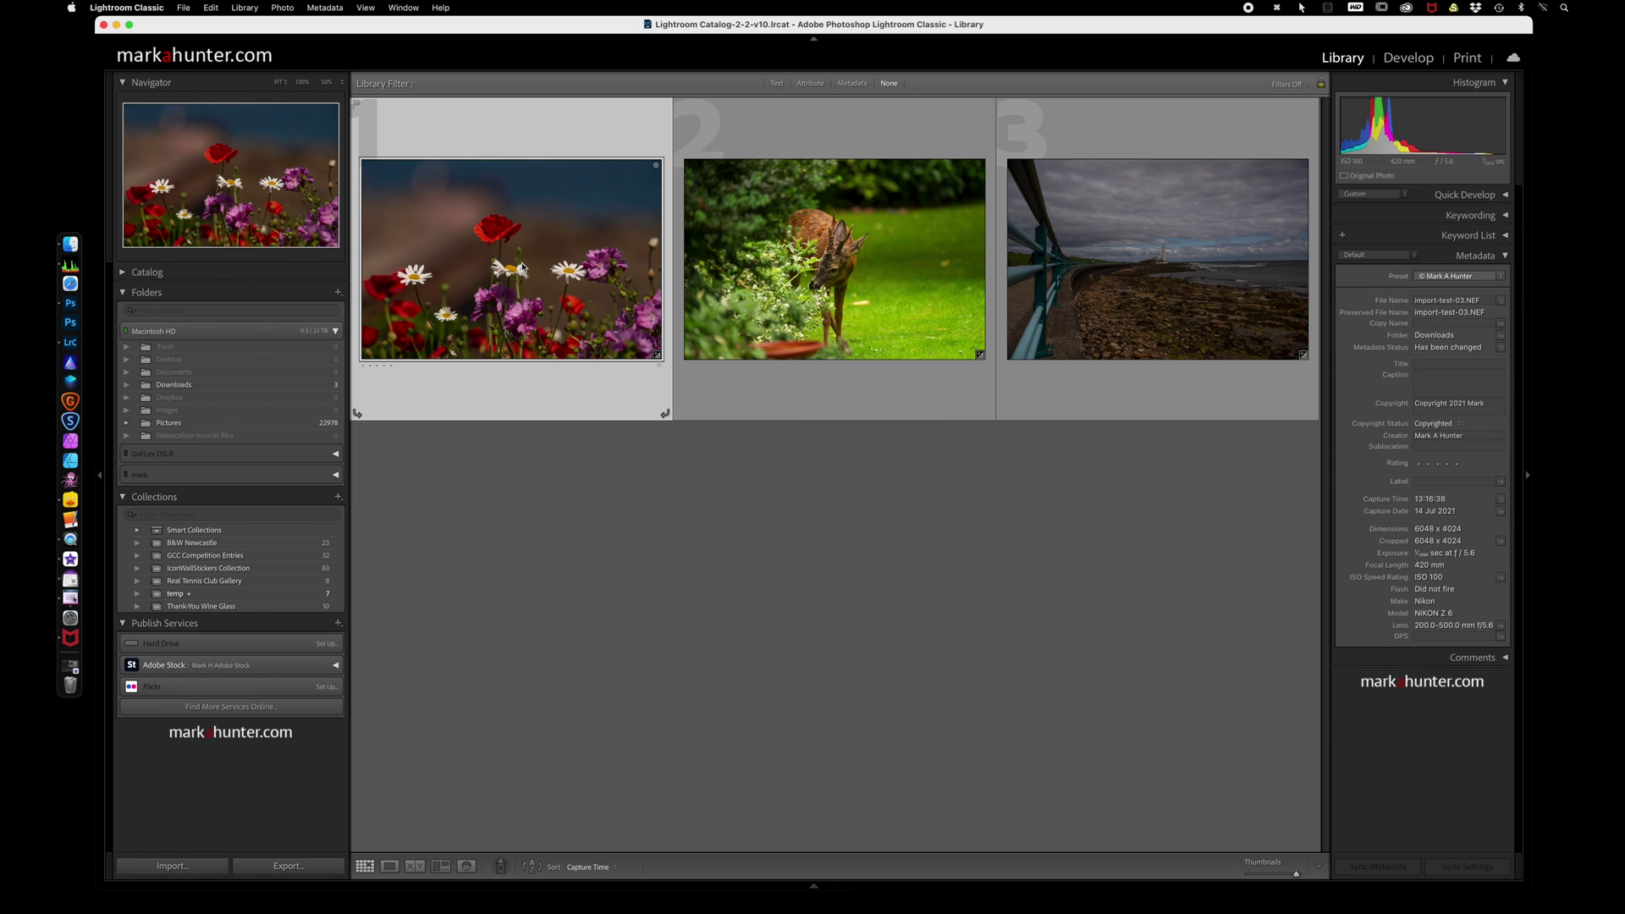
key("d")
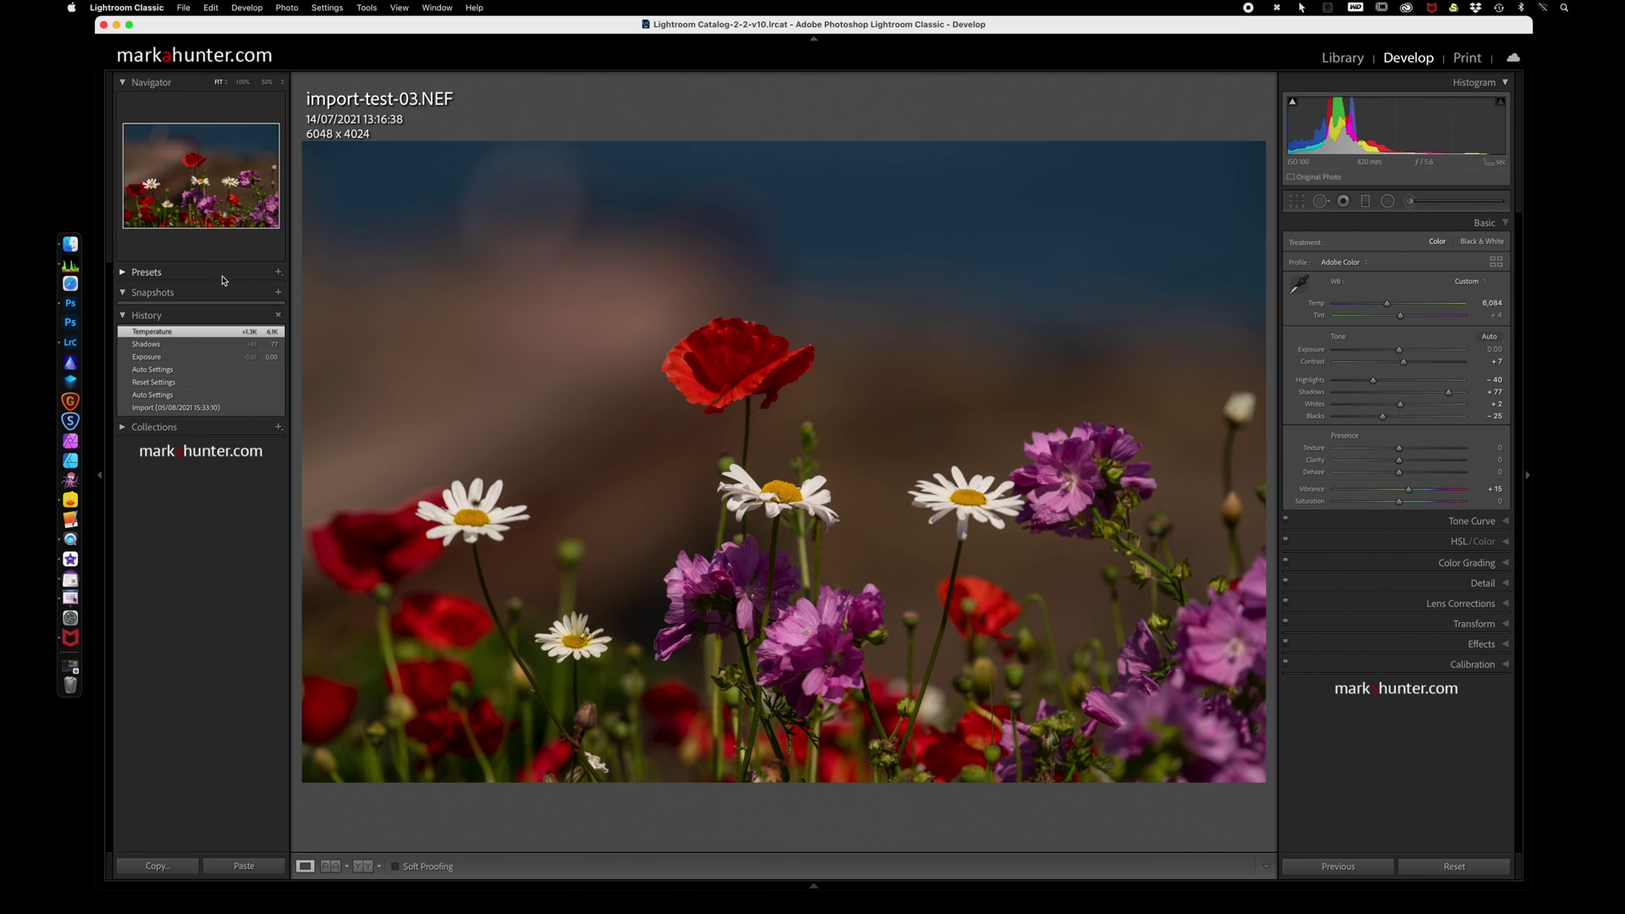
- Start a new develop preset that includes only Auto Settings, with every other settings category excluded
left_click(278, 273)
left_click(304, 287)
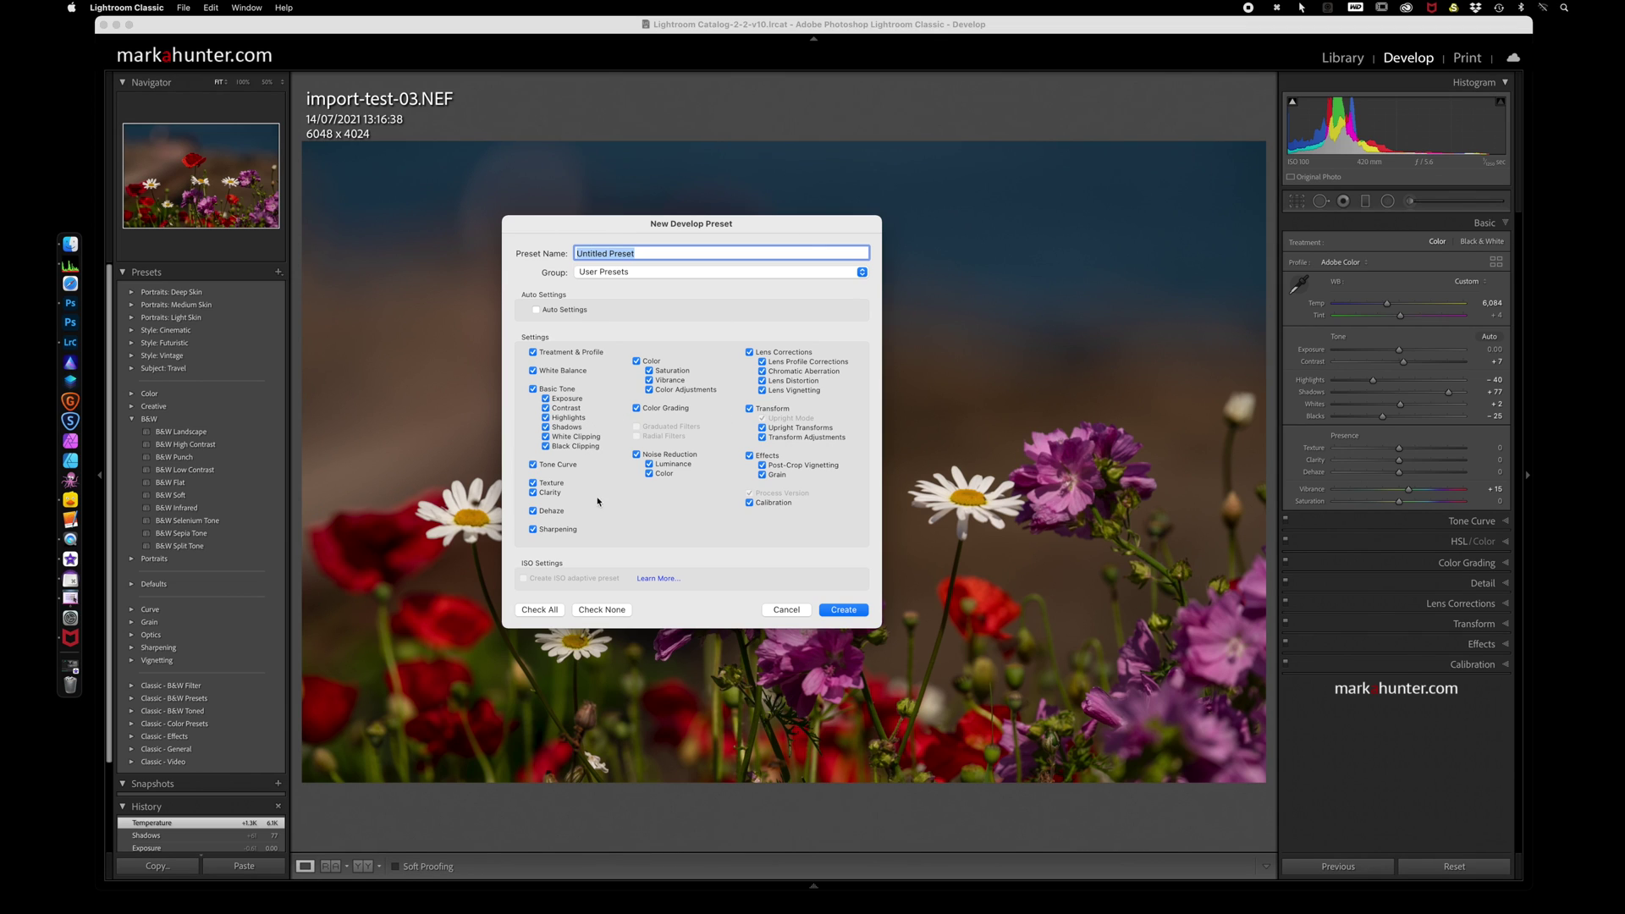
left_click(614, 611)
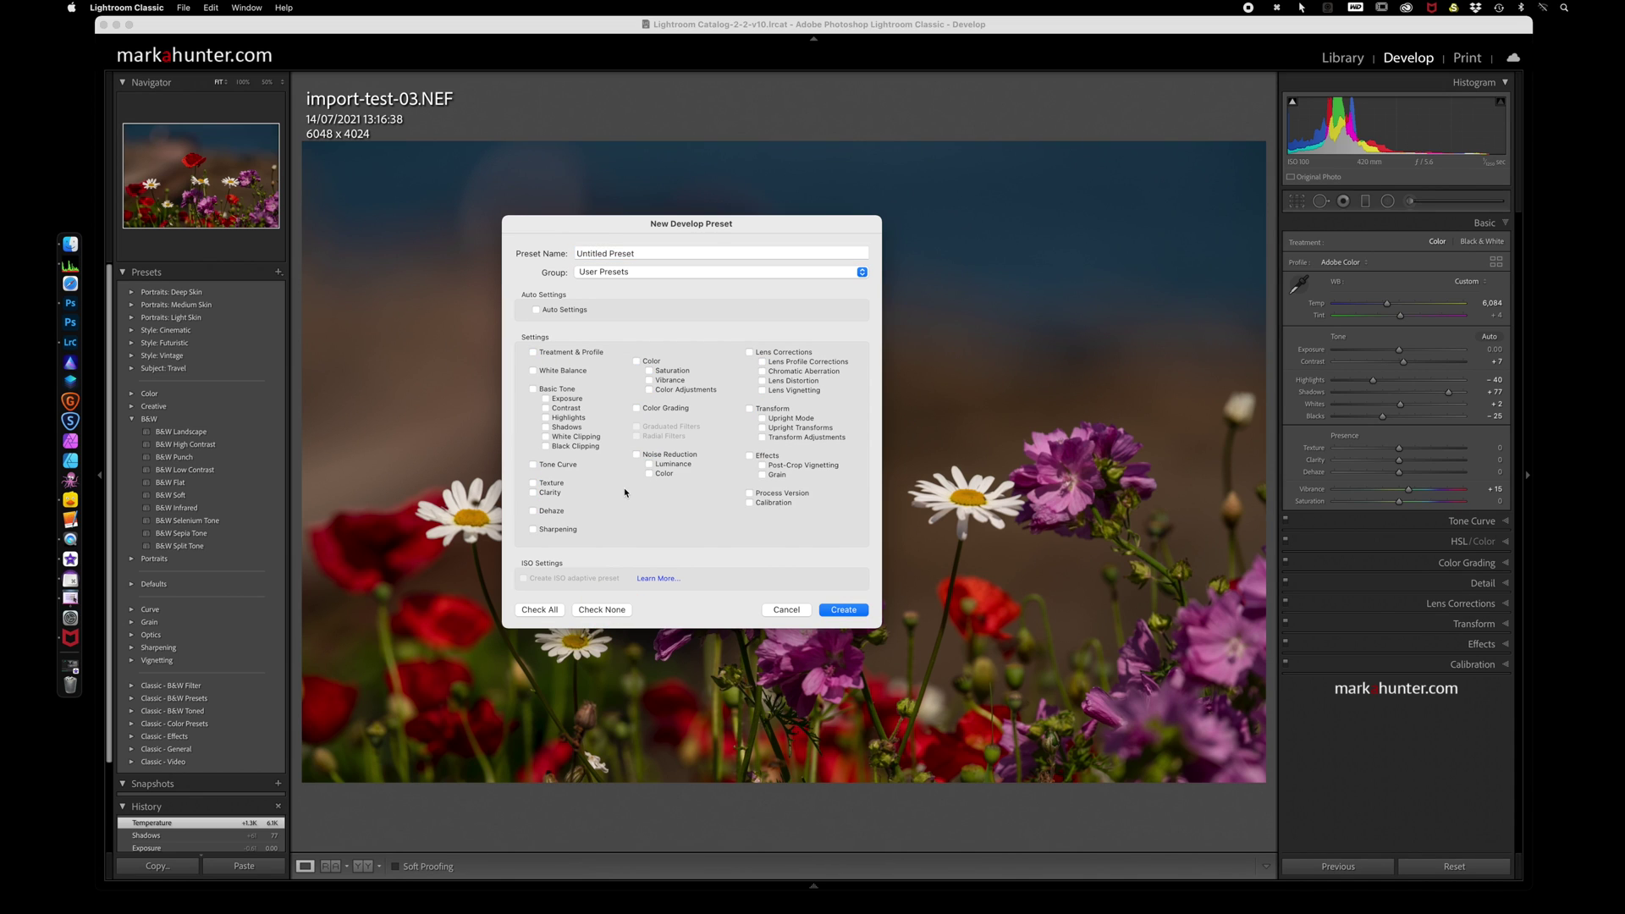
left_click(538, 311)
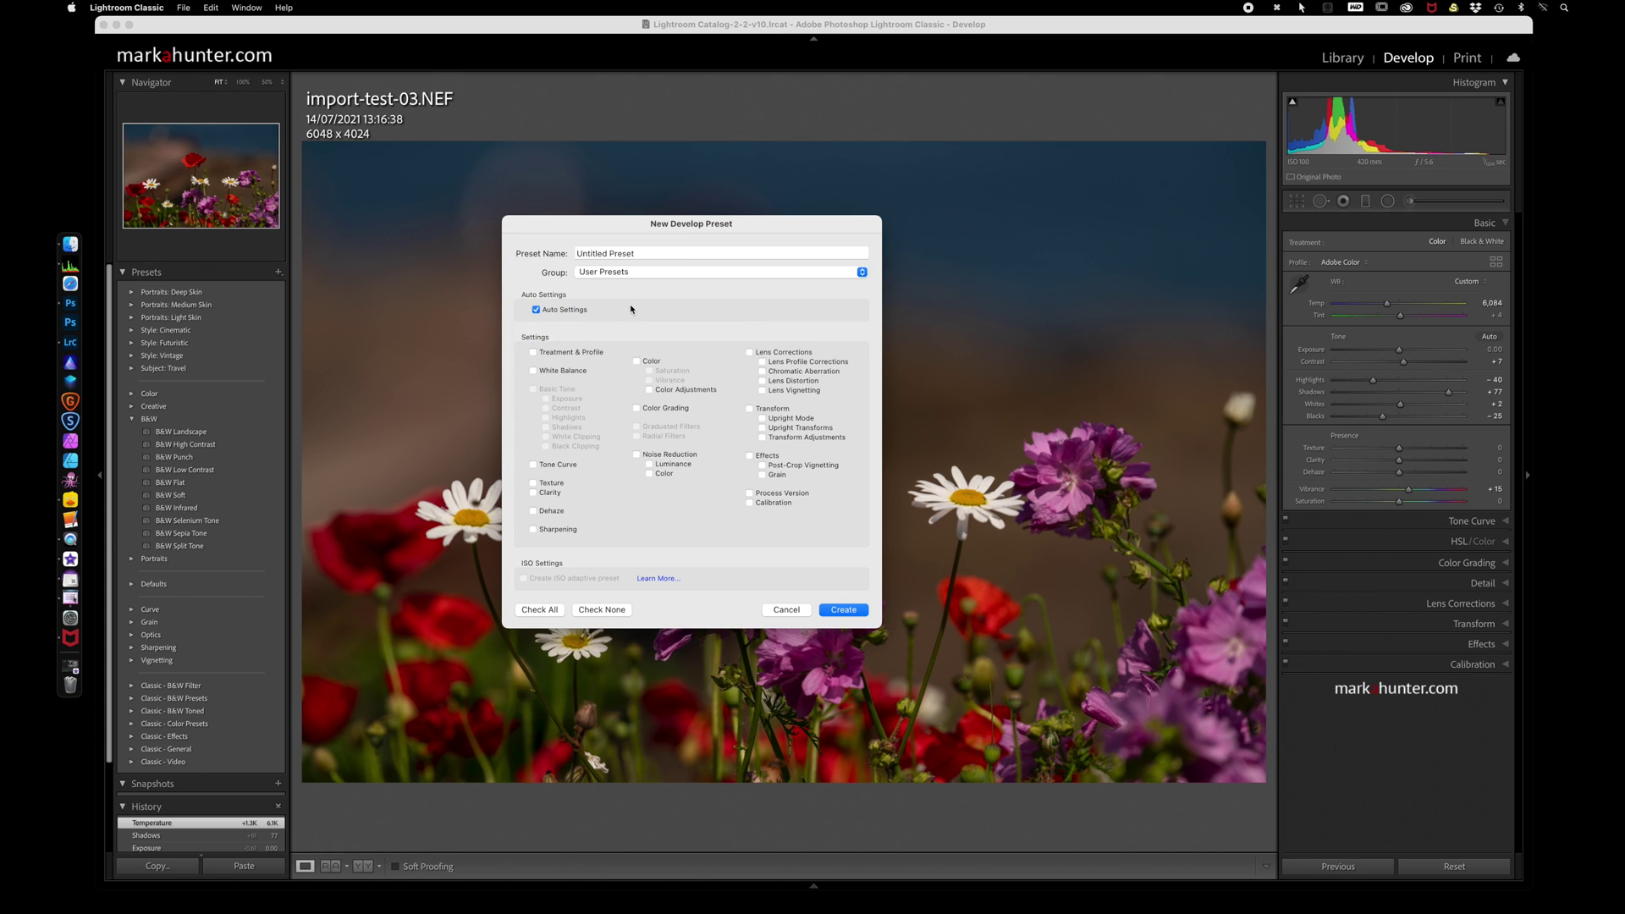
- Name the preset "Apply Auto Edits" and create it in the User Presets group
left_click(657, 252)
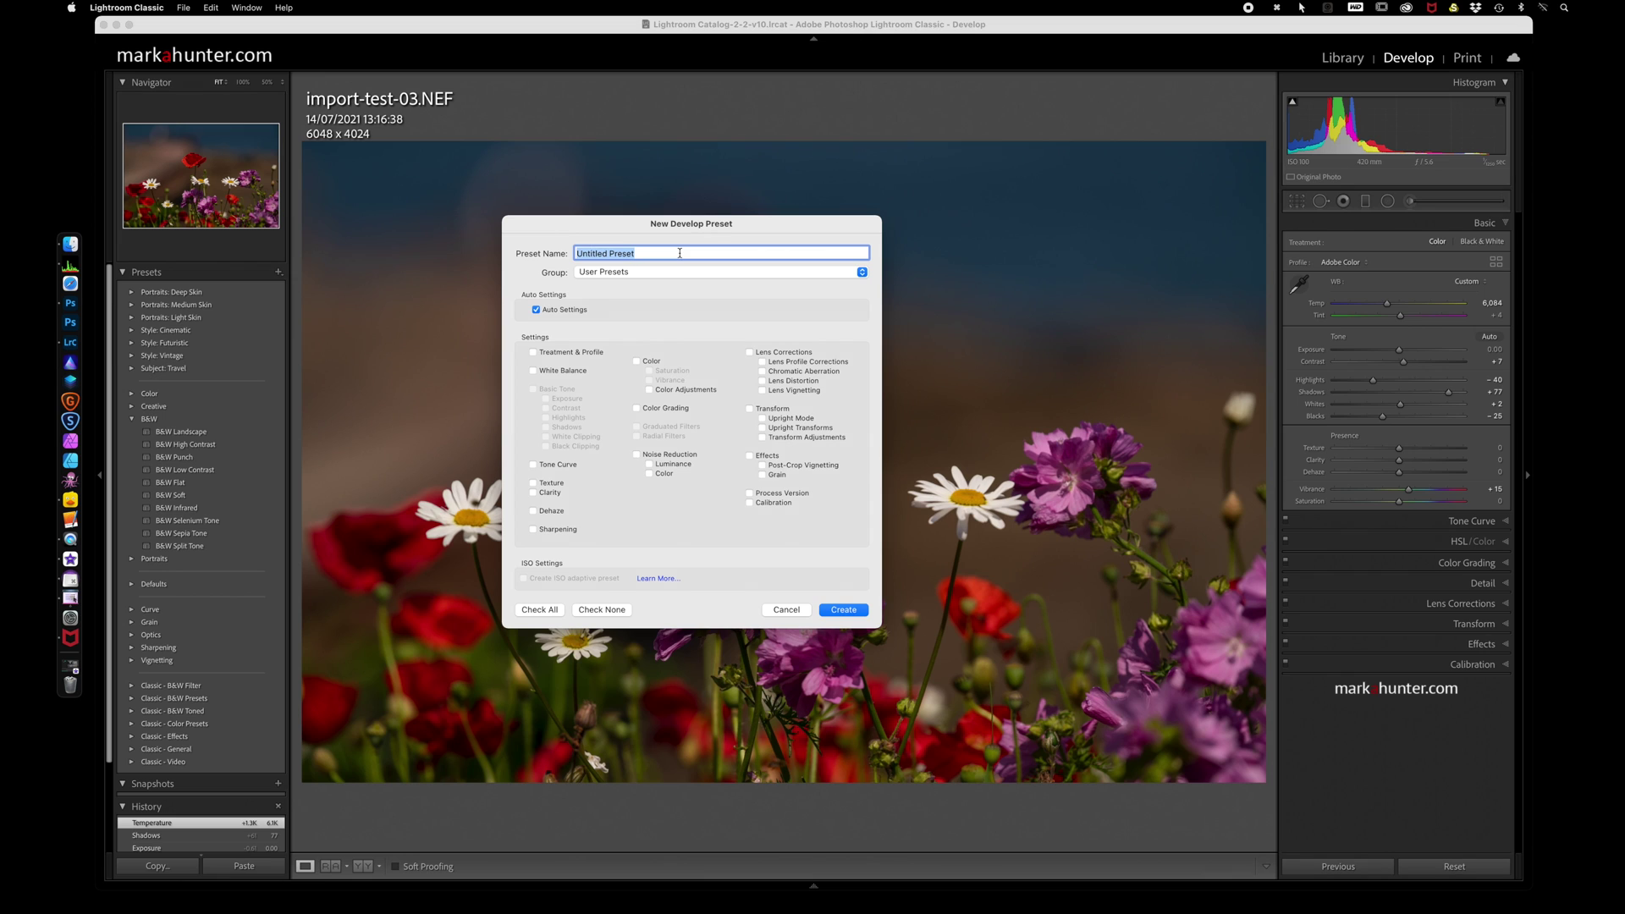
type("Apply A")
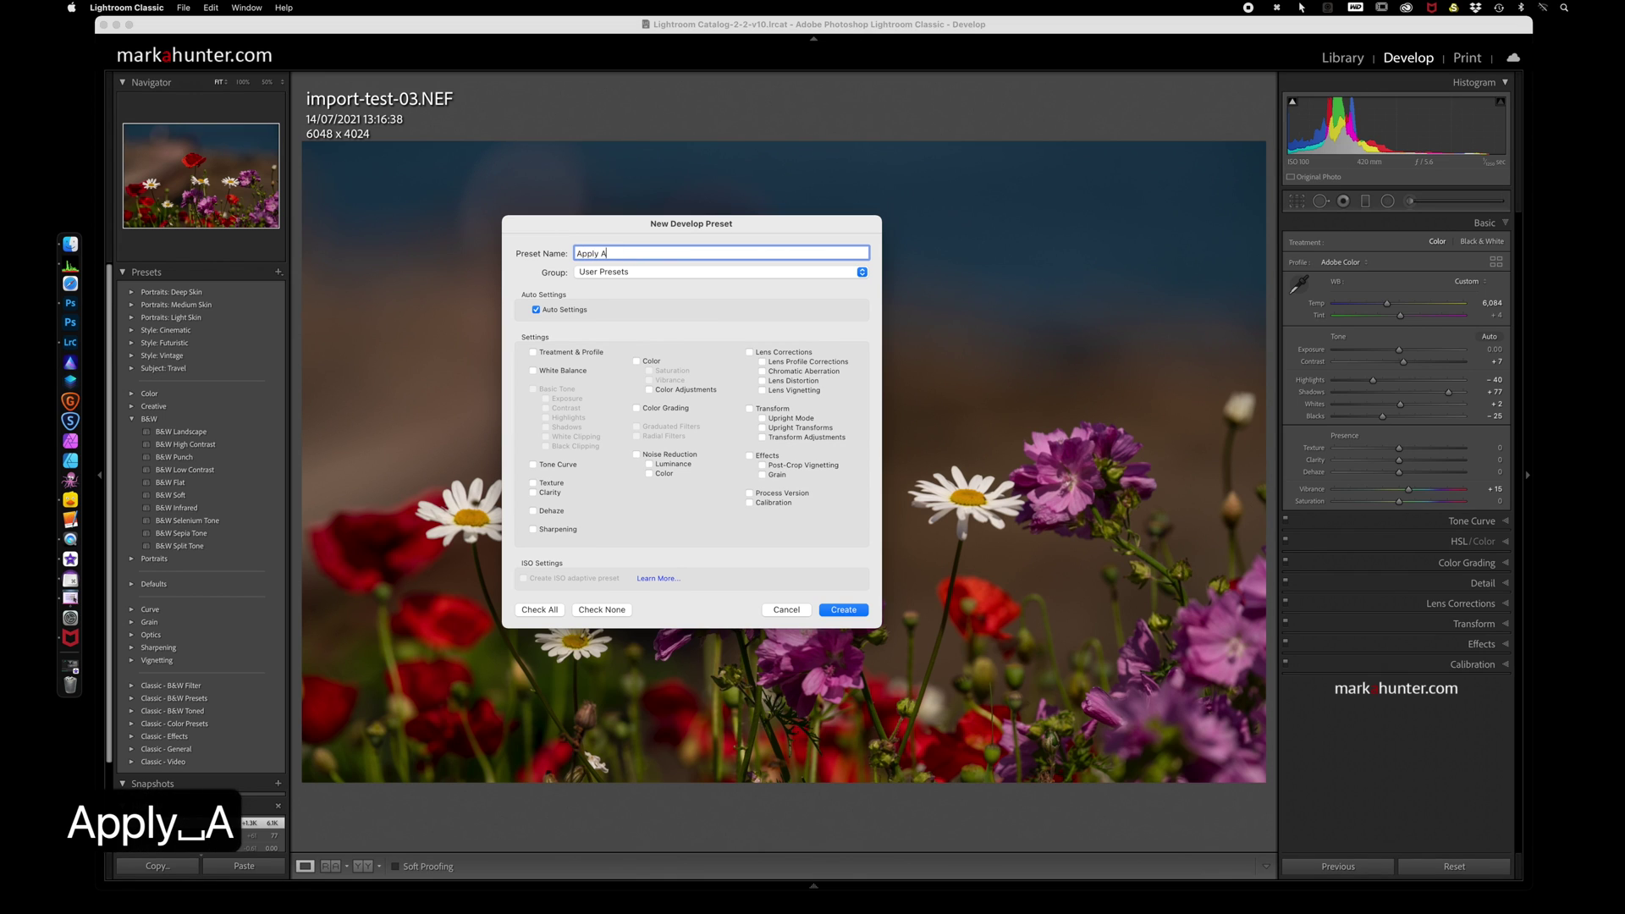
type("uto Edits")
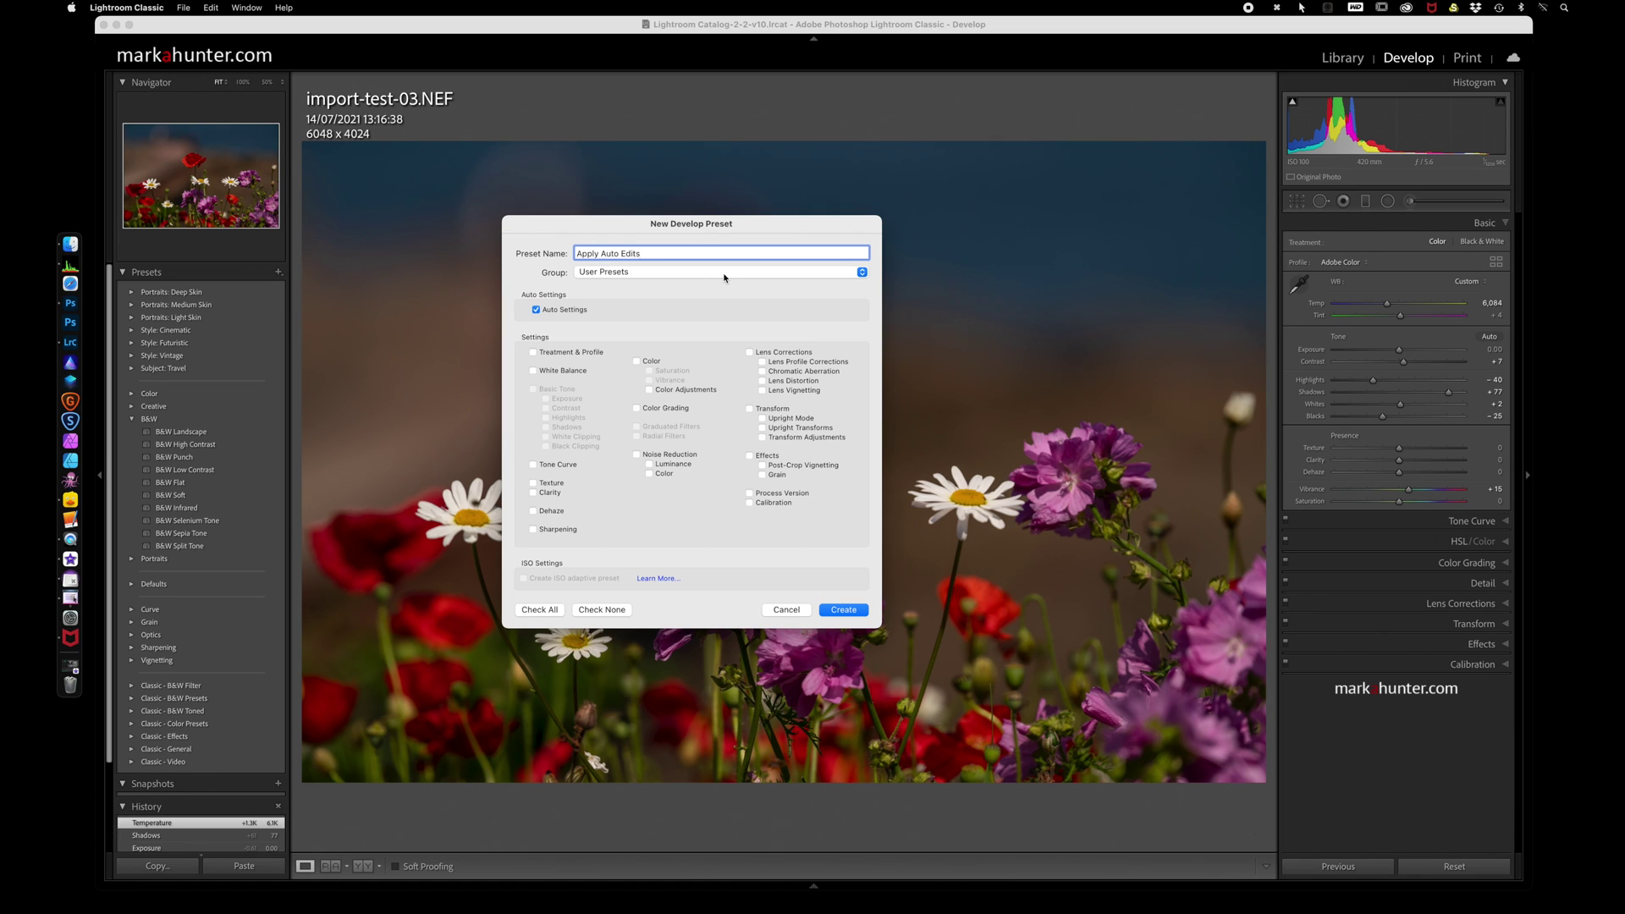
left_click(843, 609)
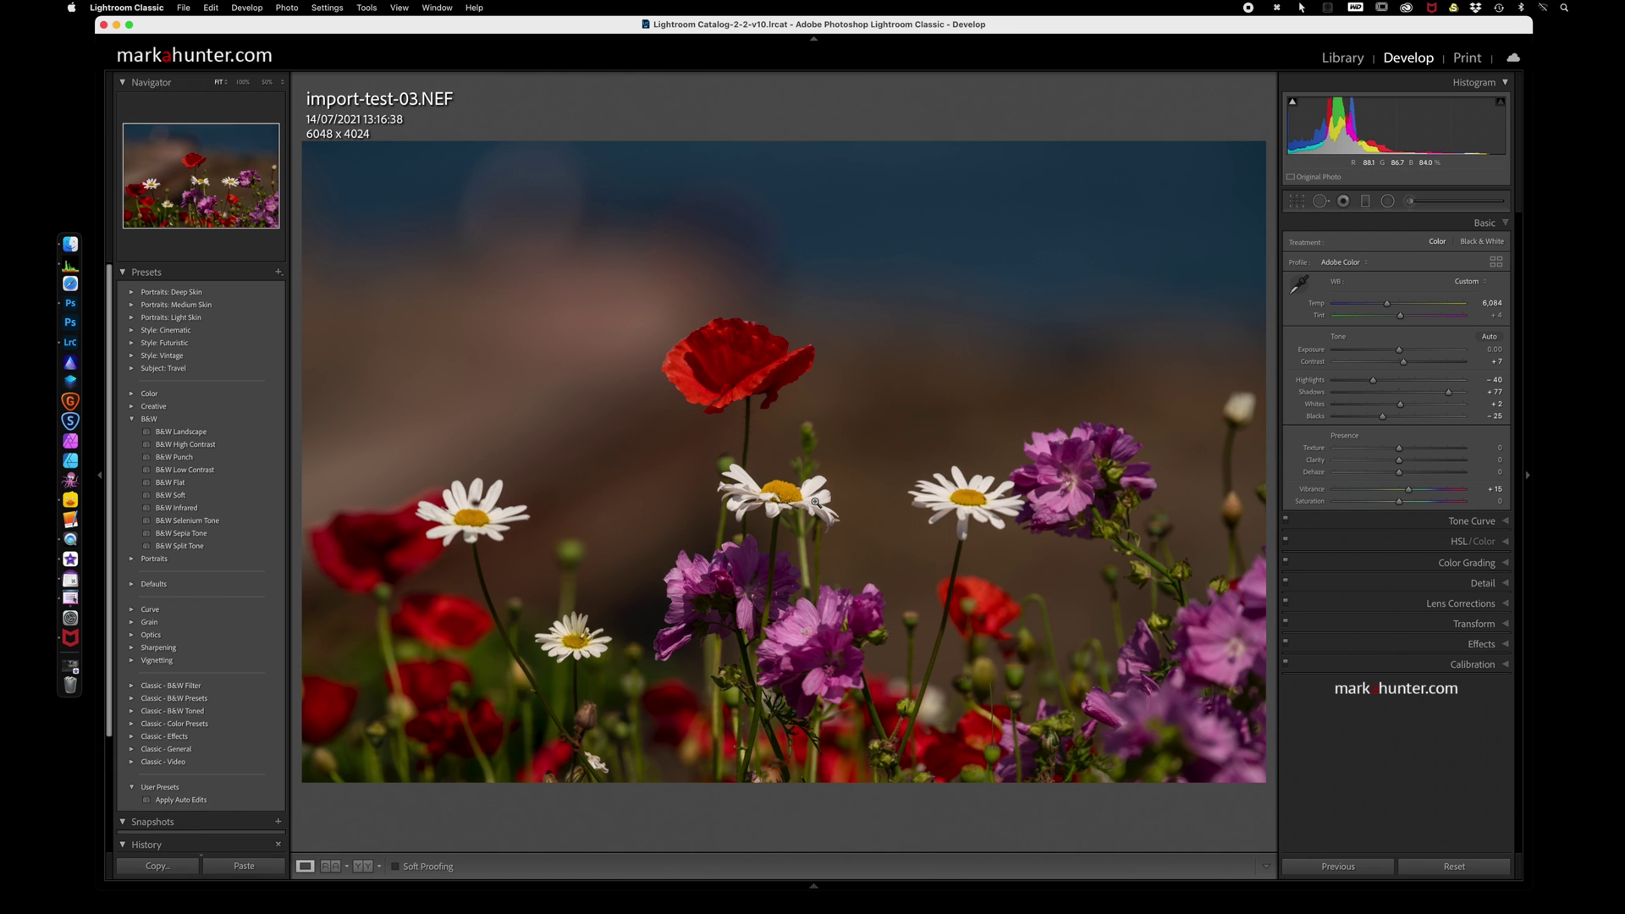
- Remove all three photos from the Lightroom catalog without deleting them from disk
key("g")
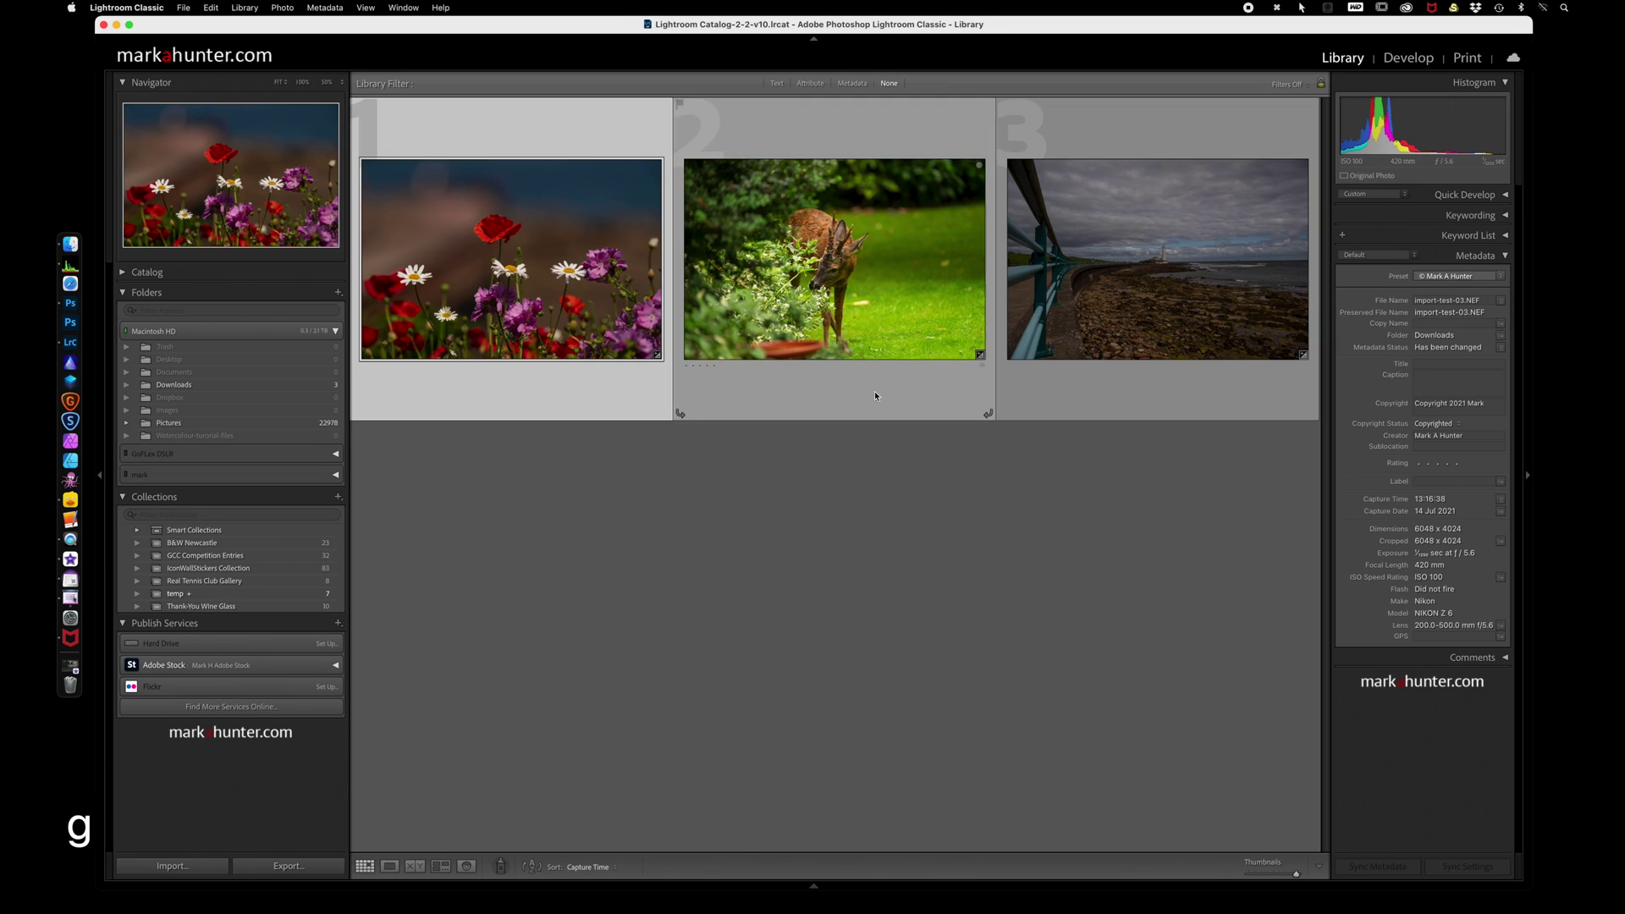
key("super+a")
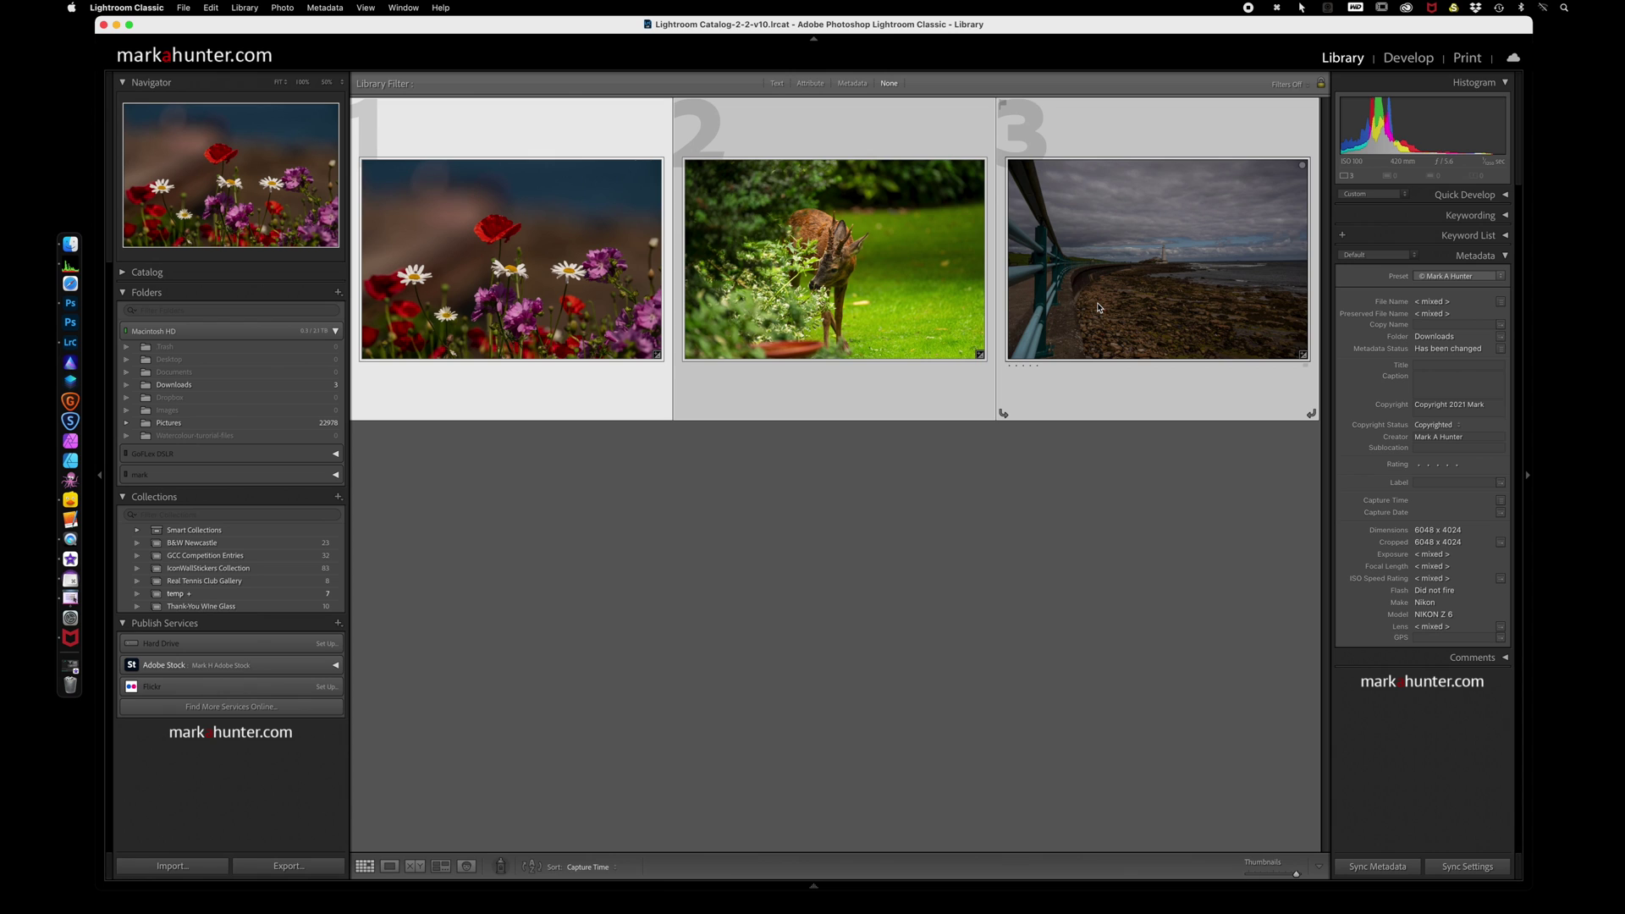
key("BackSpace")
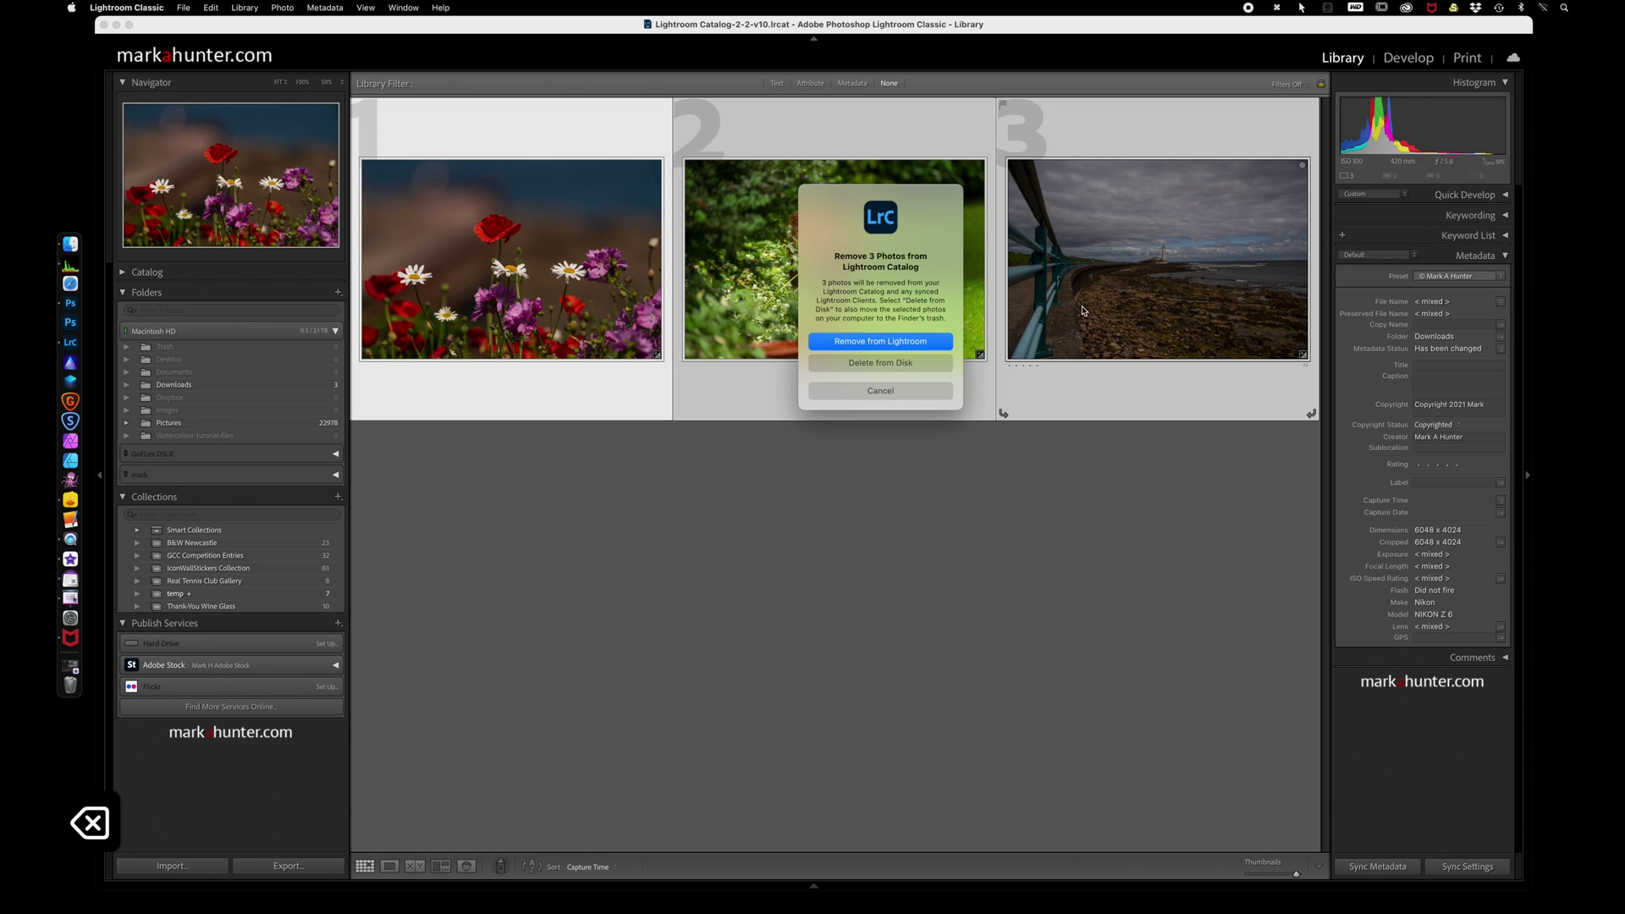
left_click(893, 345)
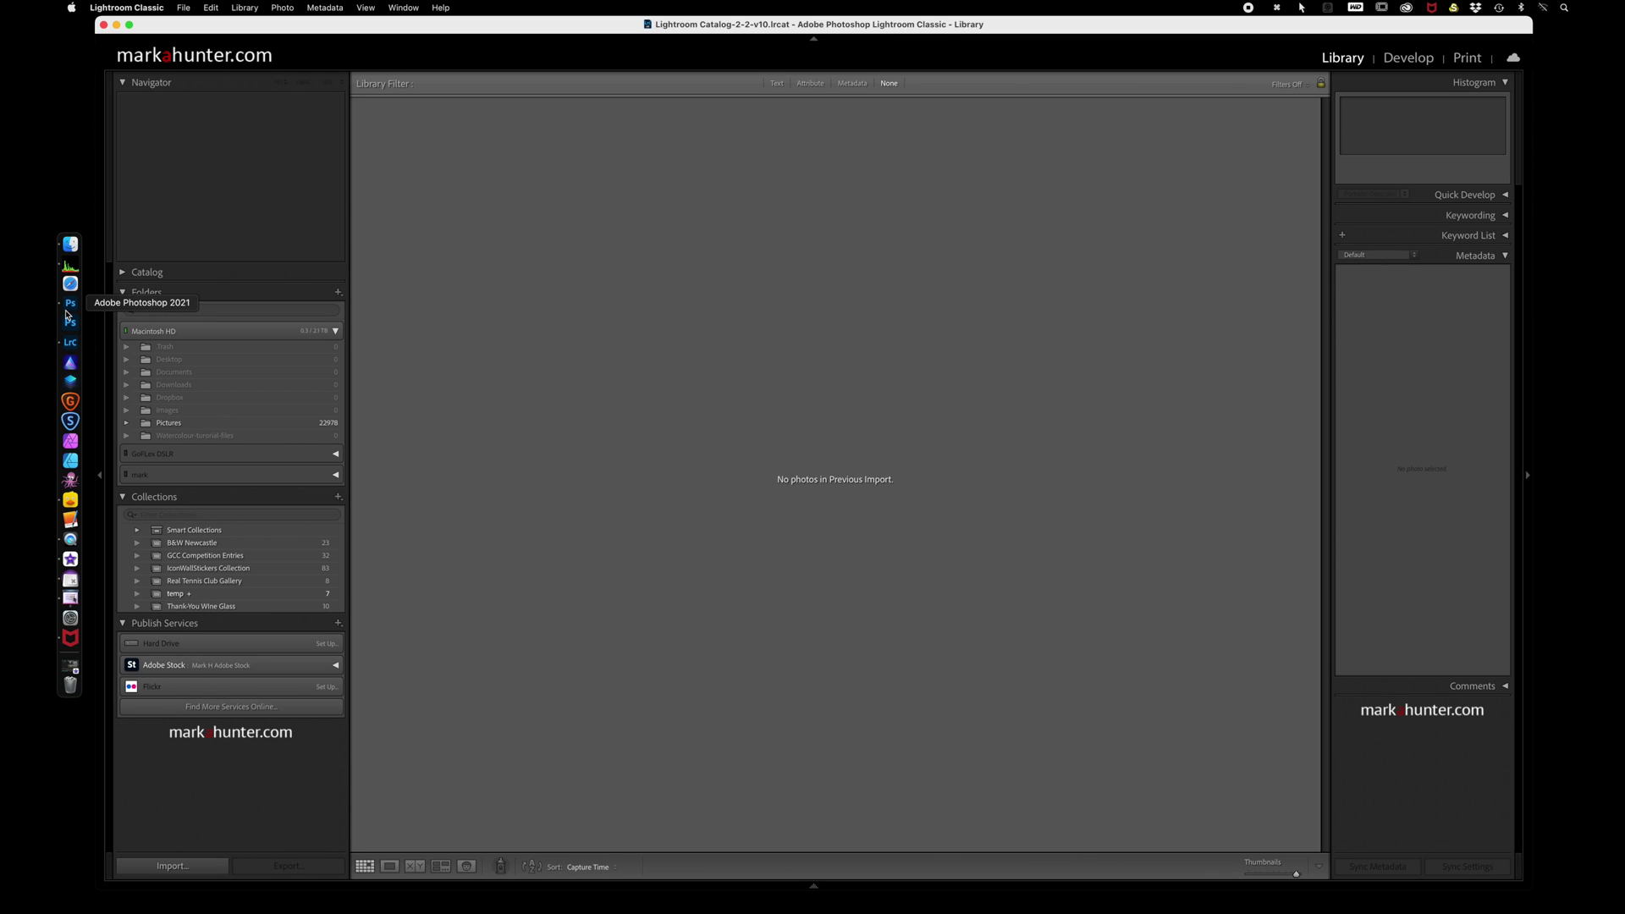
- Switch to Finder, bring the three import-test NEF files from Downloads into Lightroom Classic for import, and close the Finder window
left_click(73, 250)
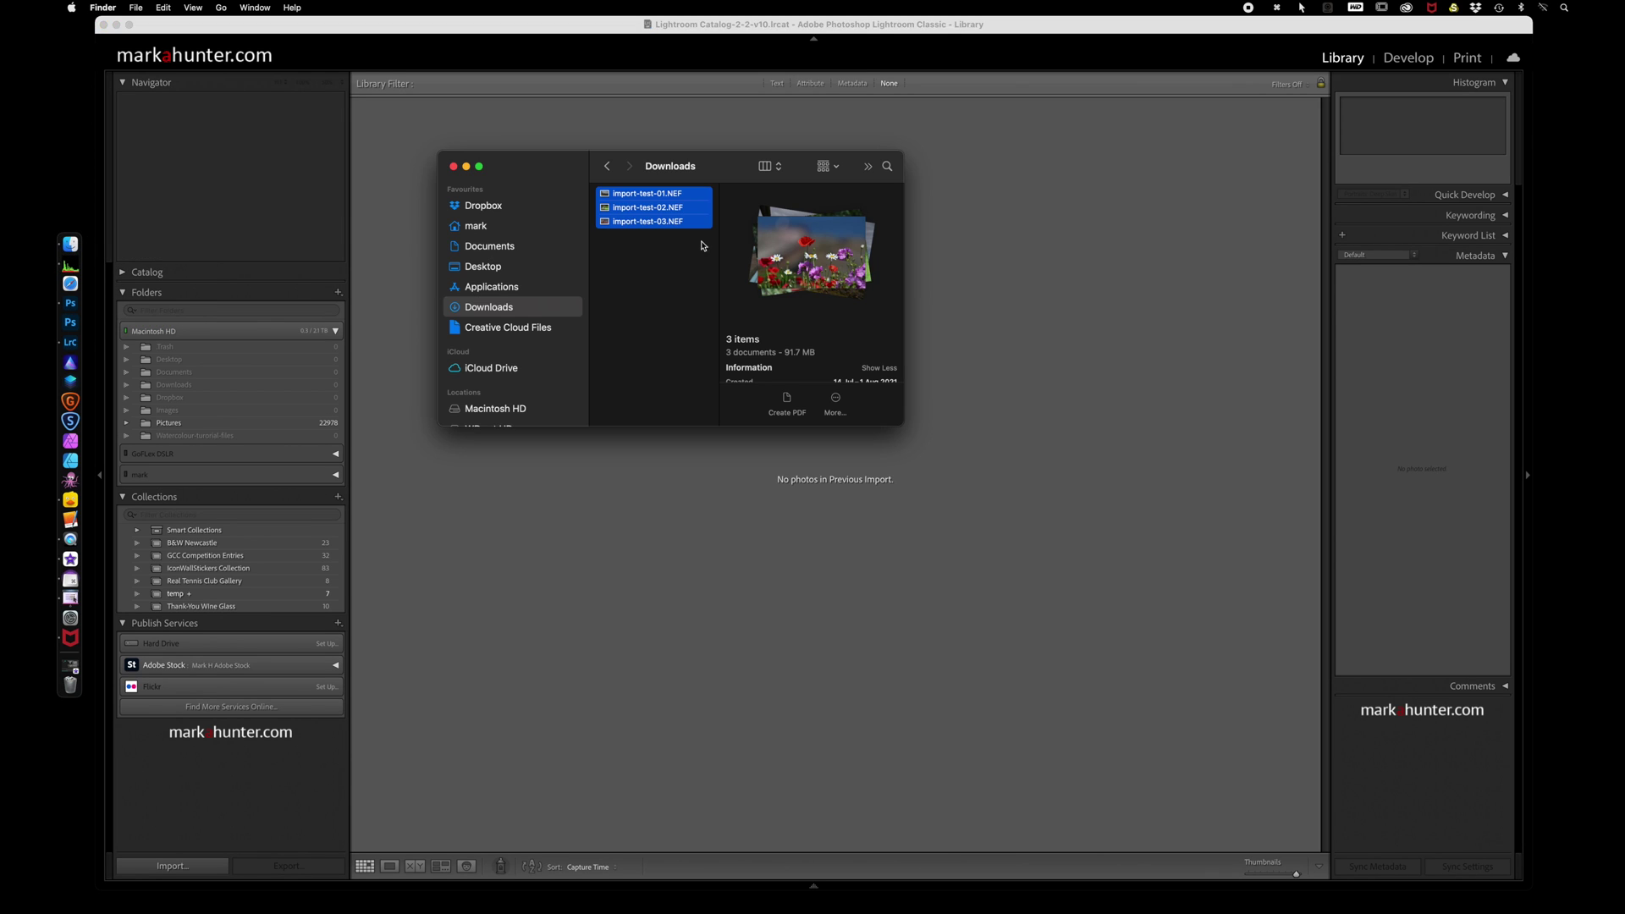
left_click_drag(606, 198, 1088, 436)
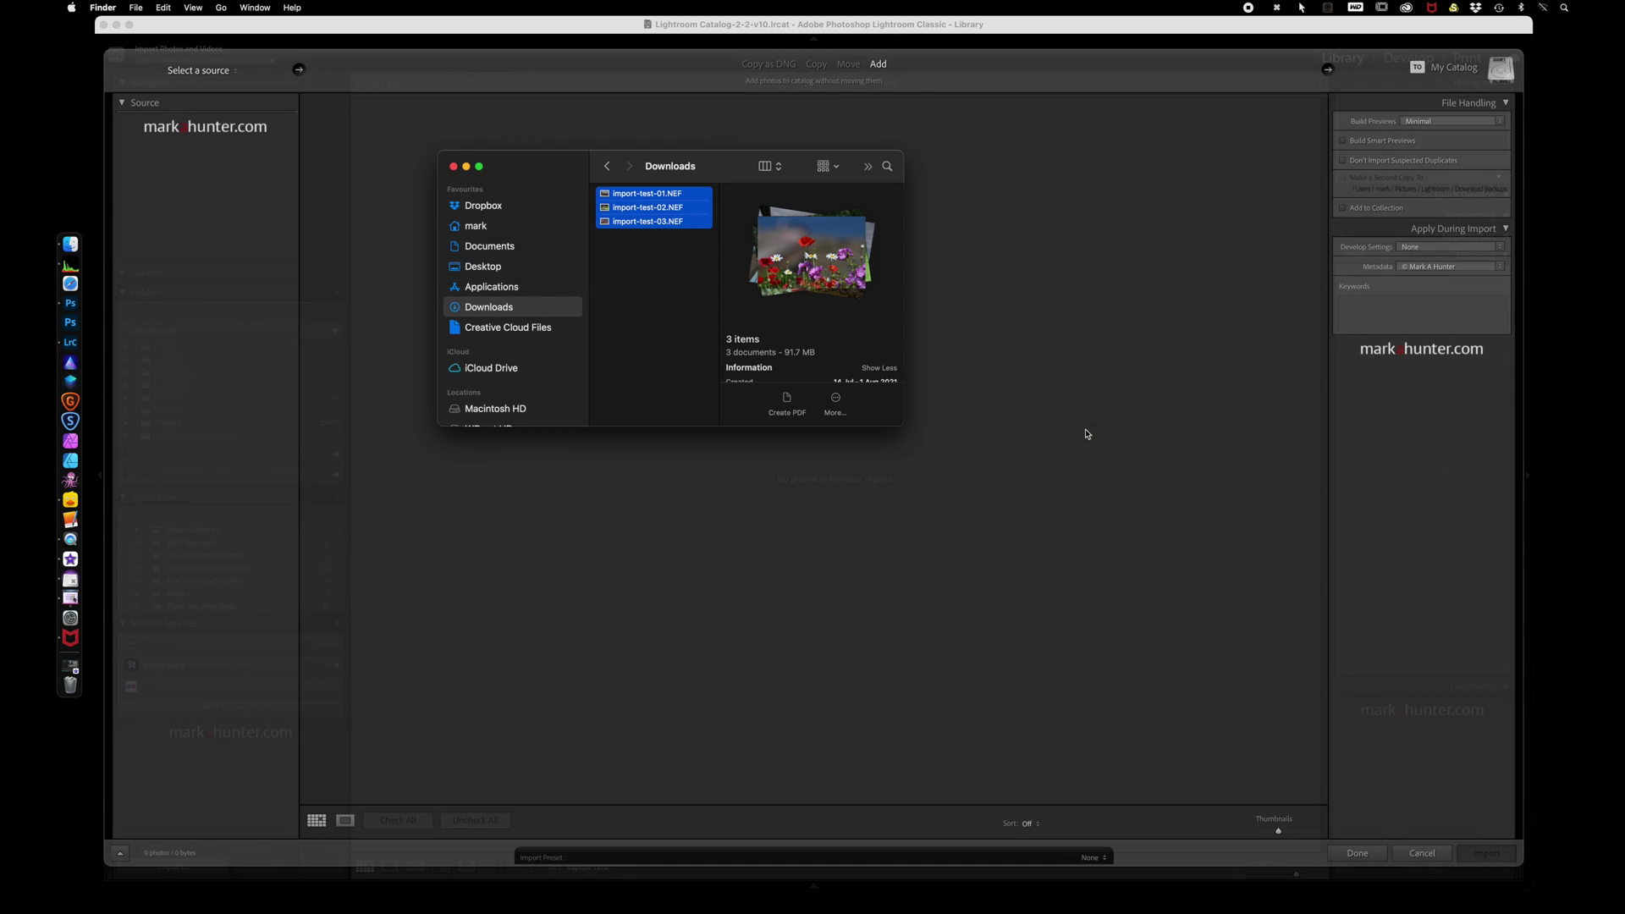
left_click(453, 166)
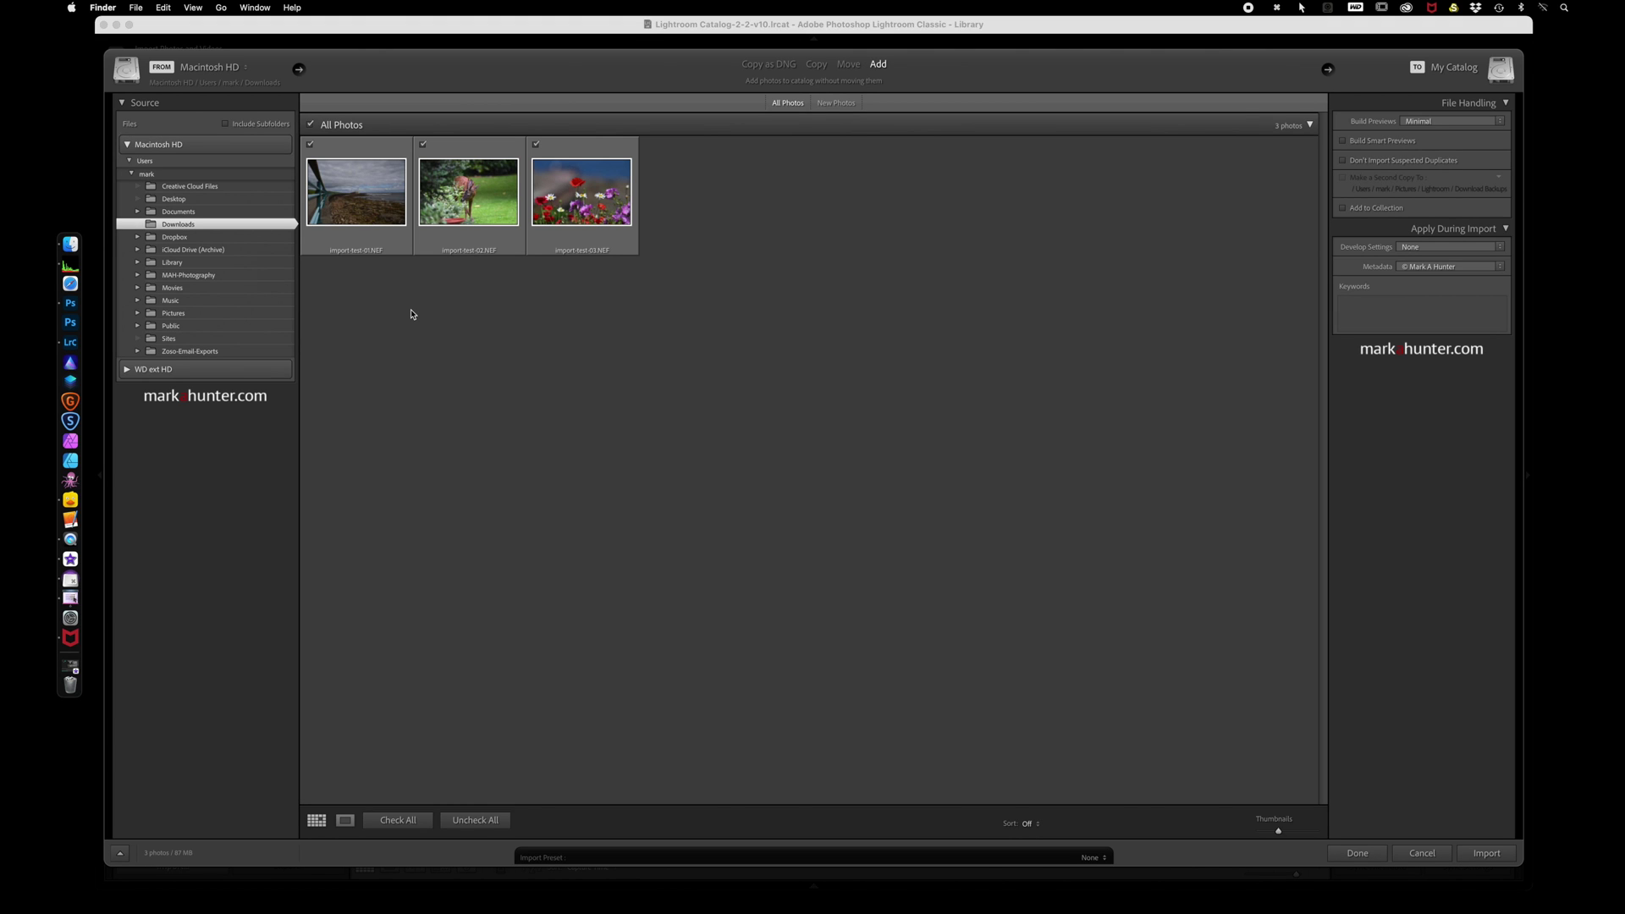
- Choose the Apply Auto Edits user preset as the develop settings applied during import and import the three photos
left_click(1468, 248)
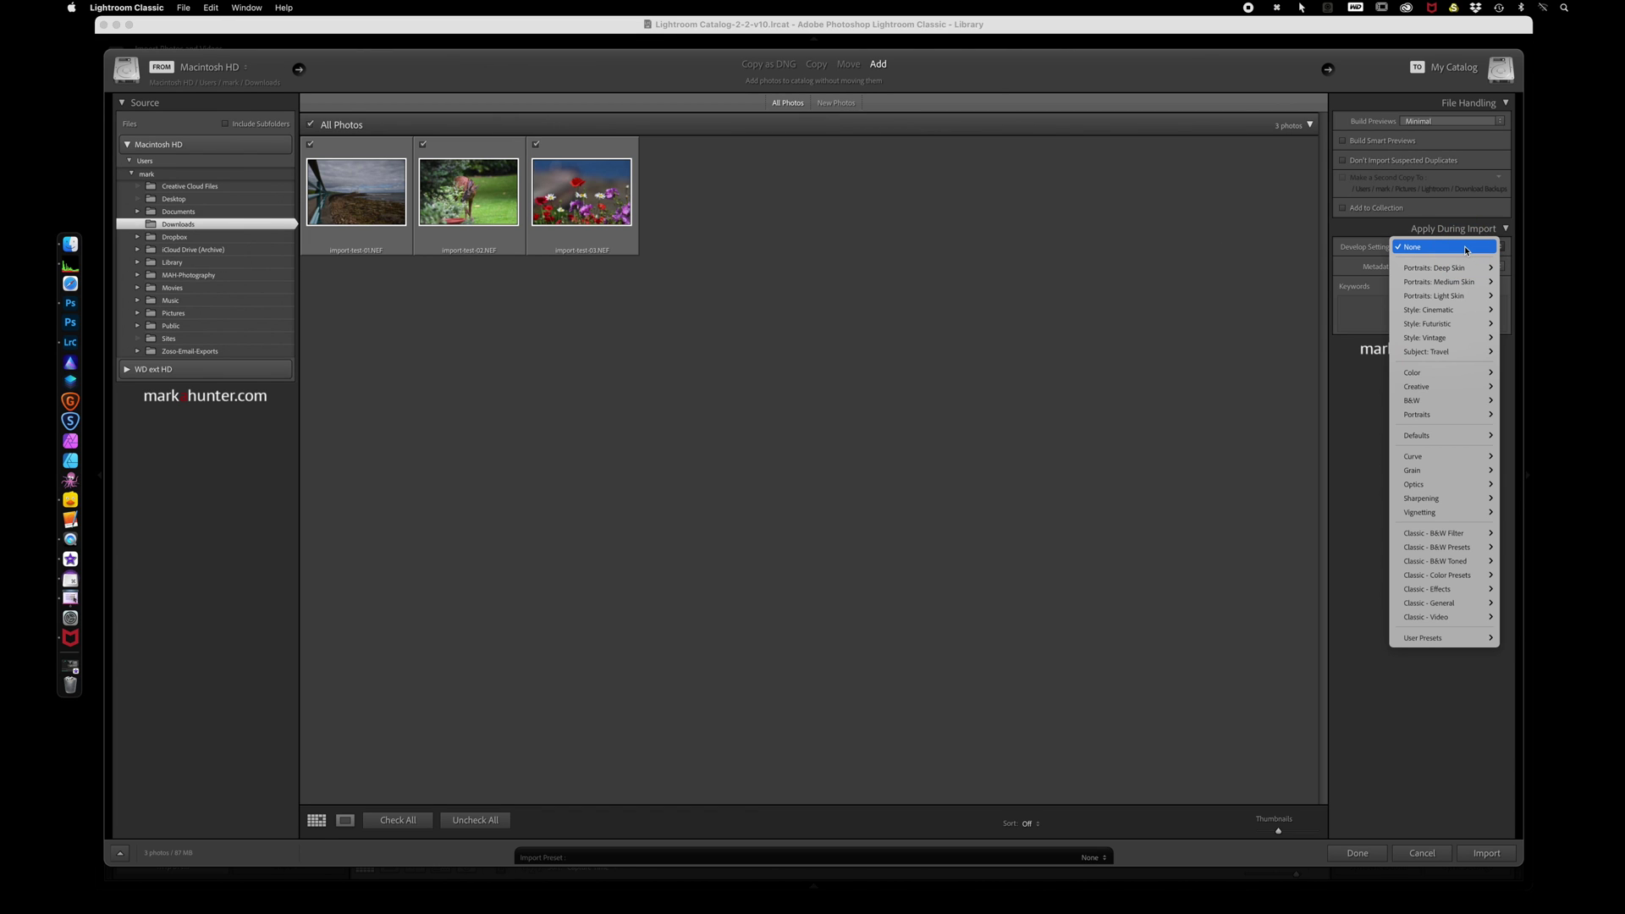
mouse_move(1434, 643)
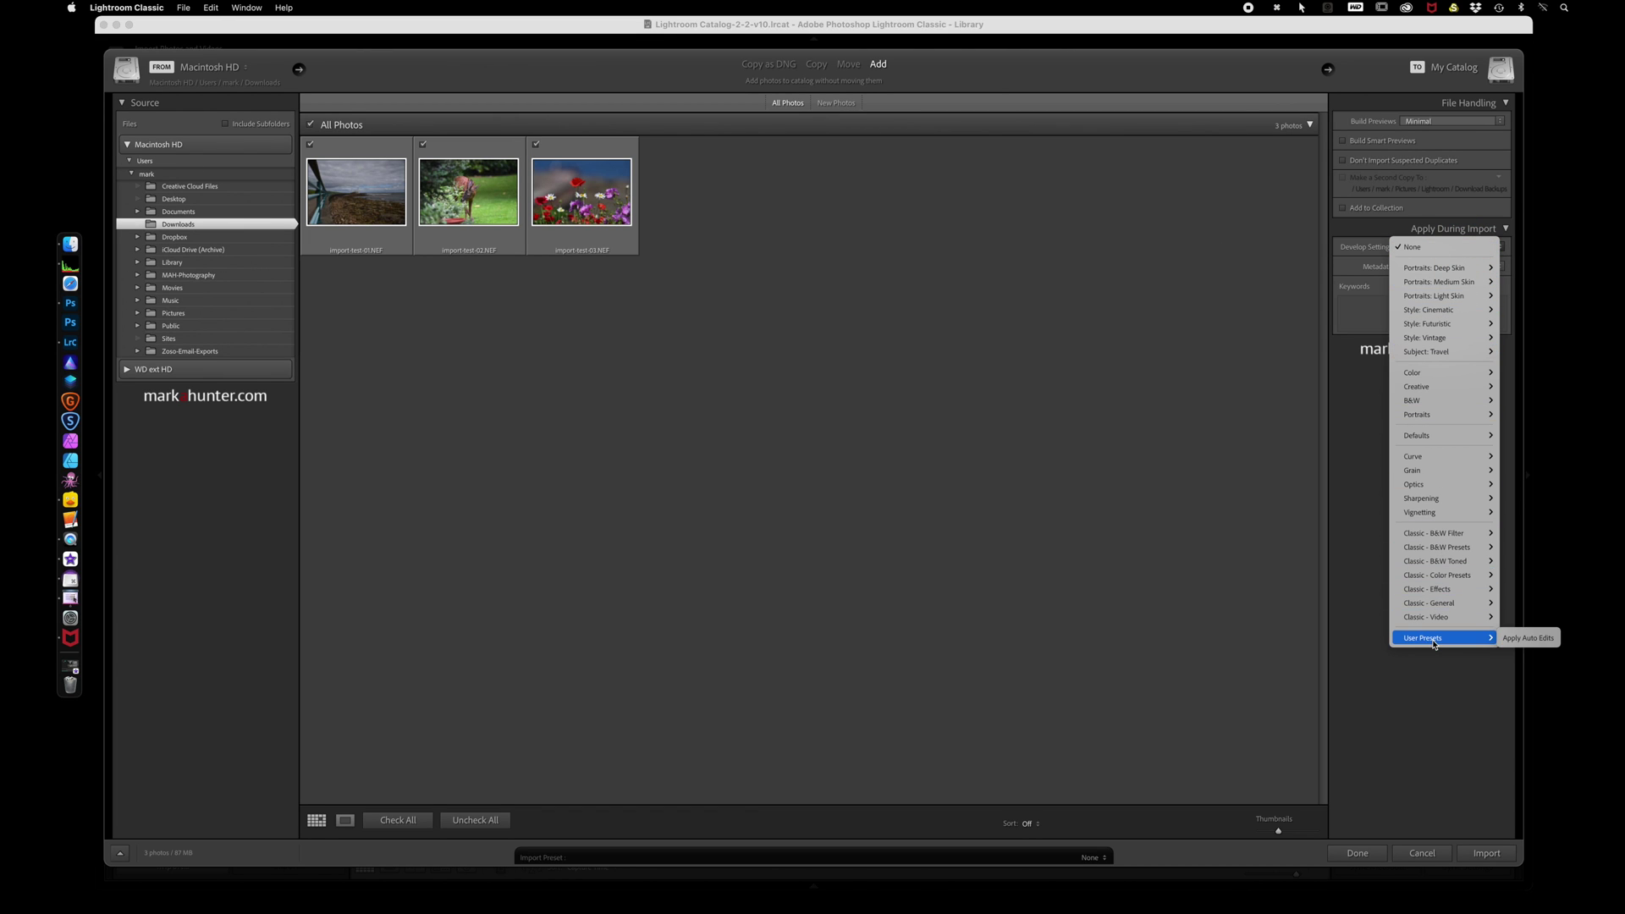
left_click(1524, 638)
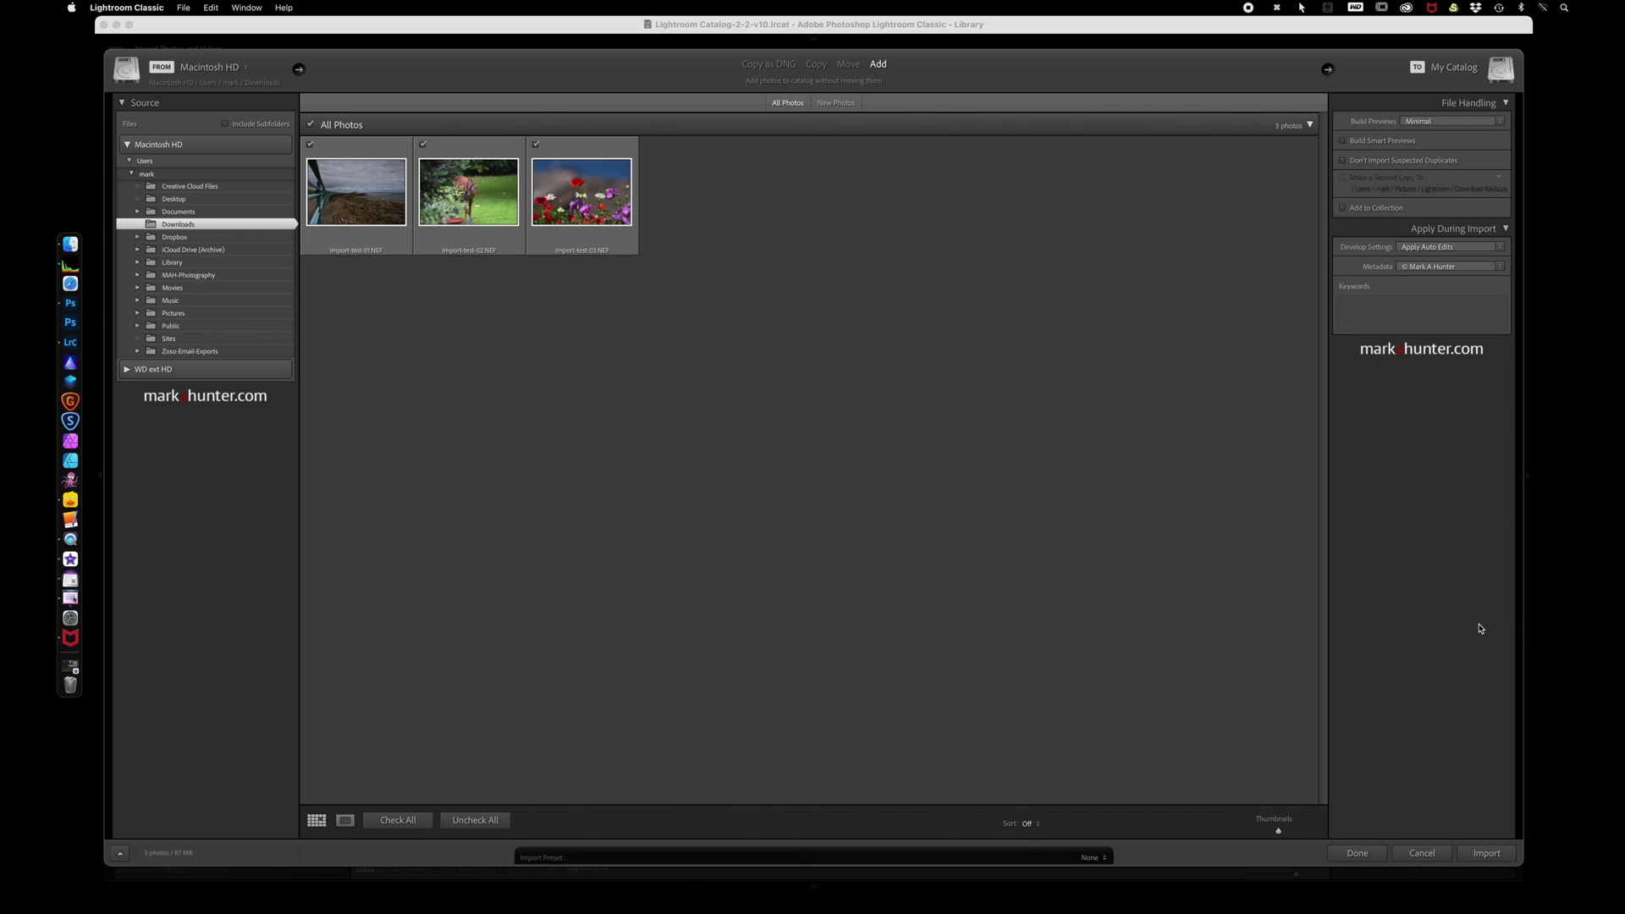
left_click(1489, 857)
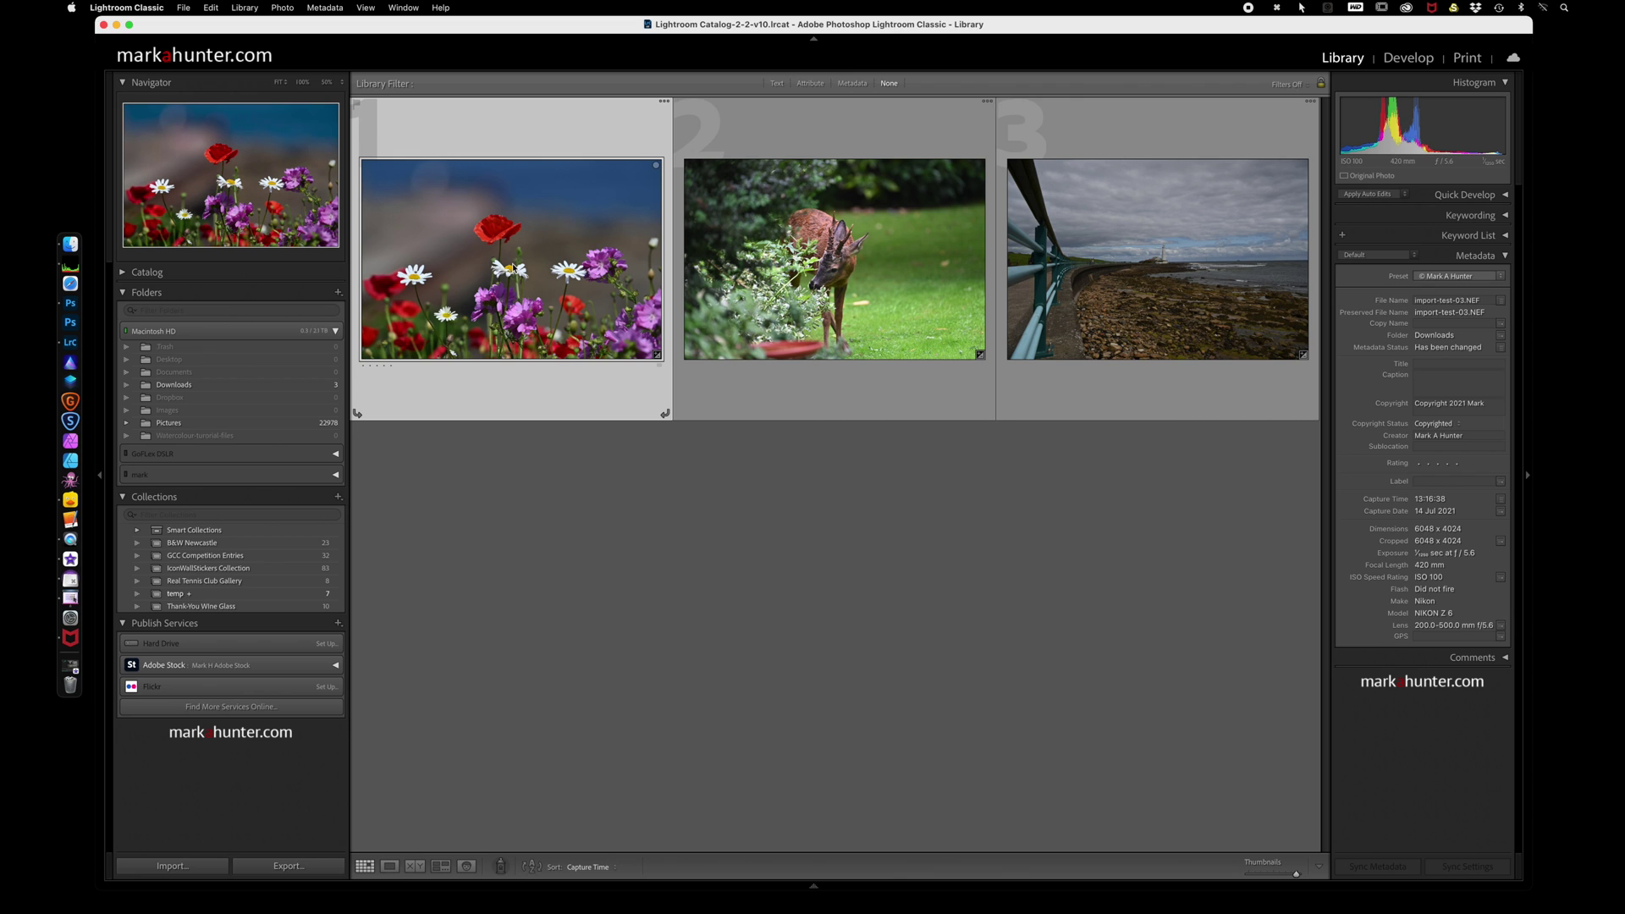
- Examine the Basic adjustments of the imported poppy, deer and lighthouse photos in Develop and return to the grid
key("d")
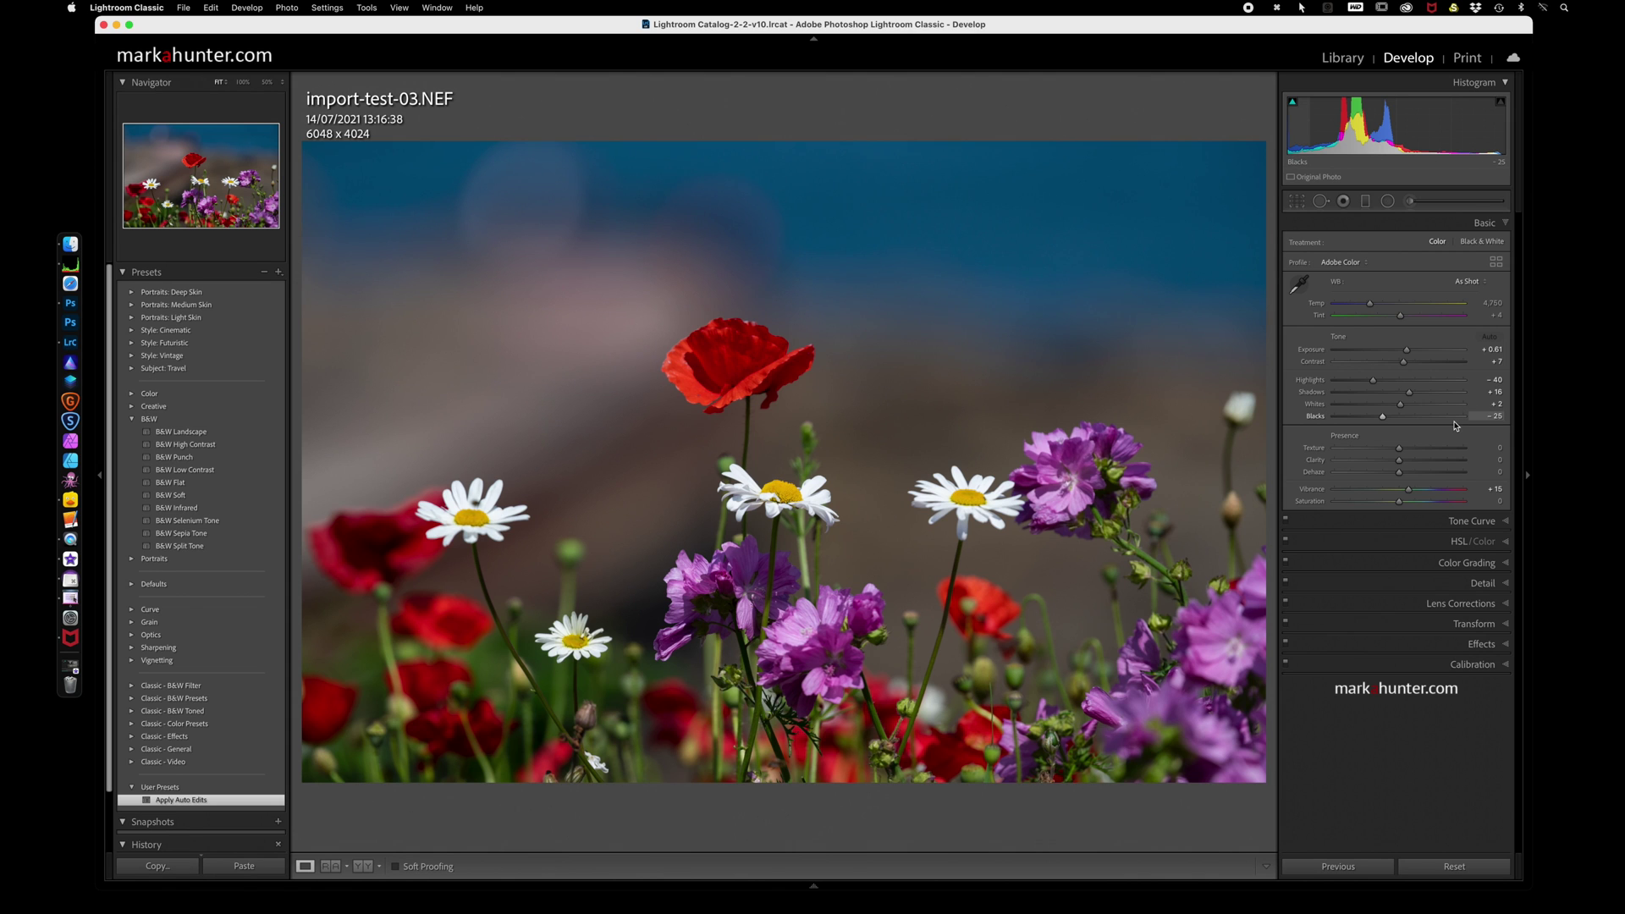
key("Left")
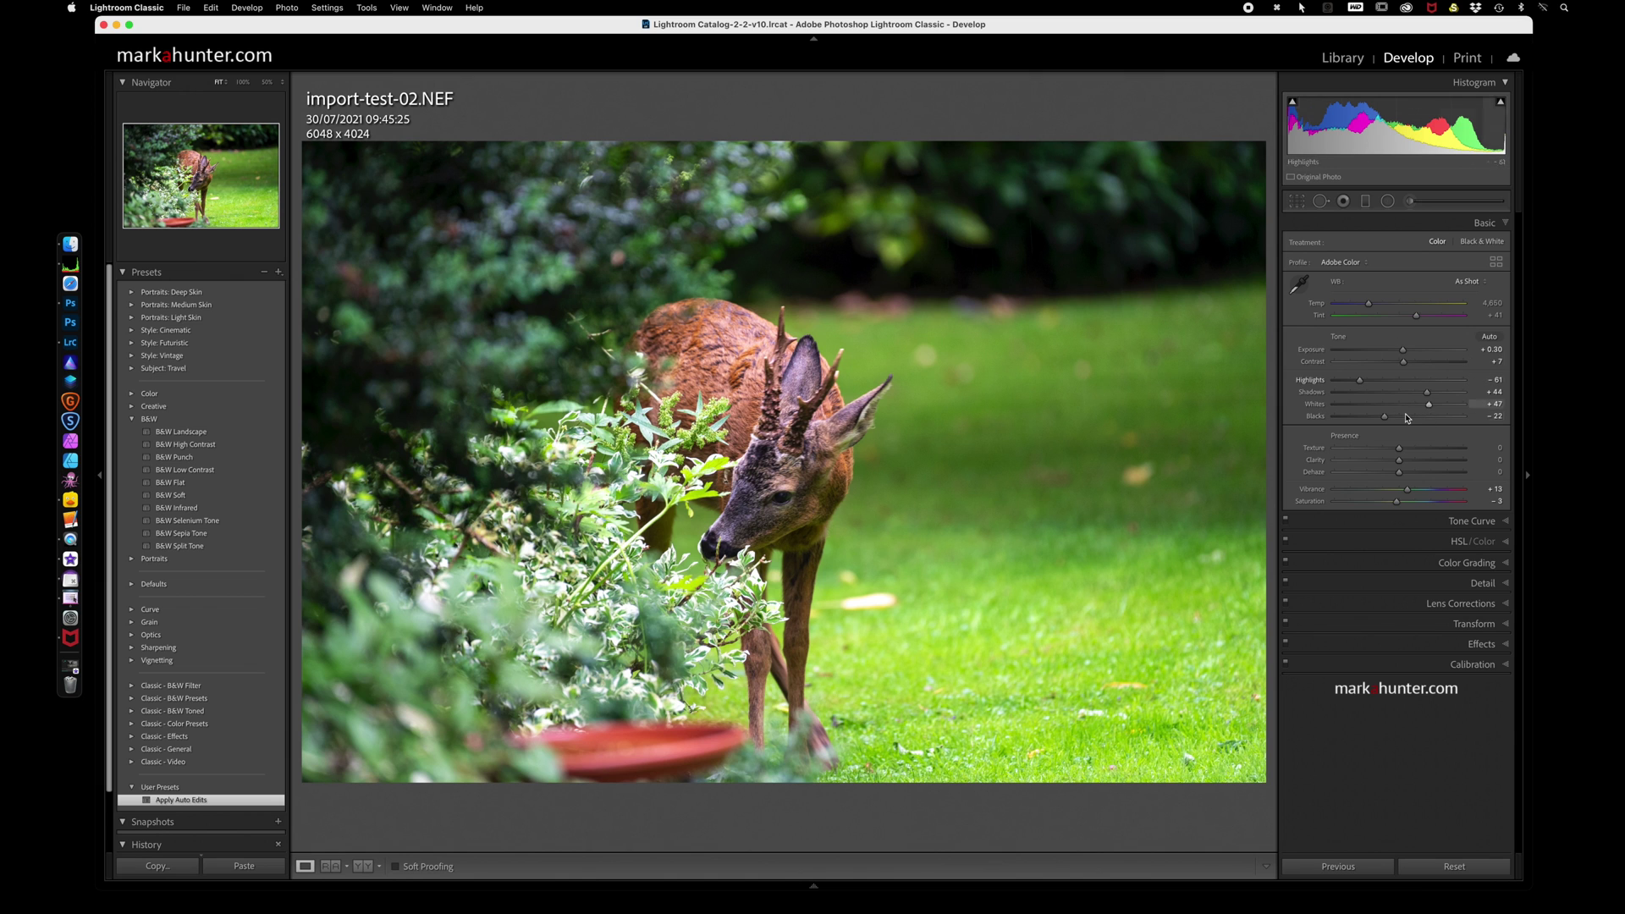
key("Left")
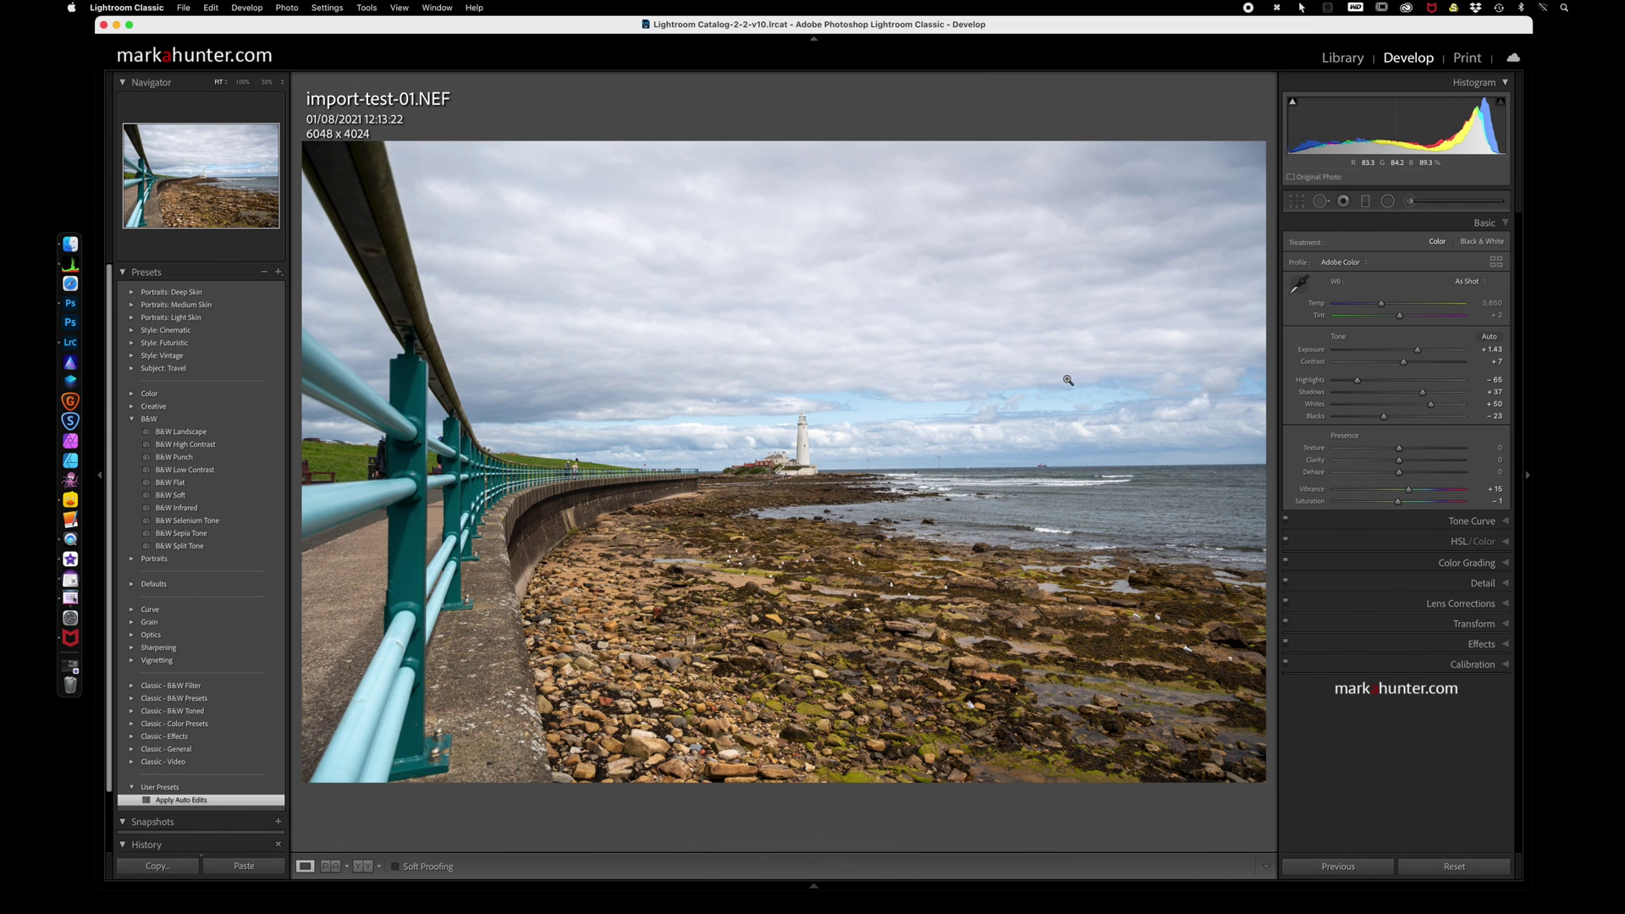
key("g")
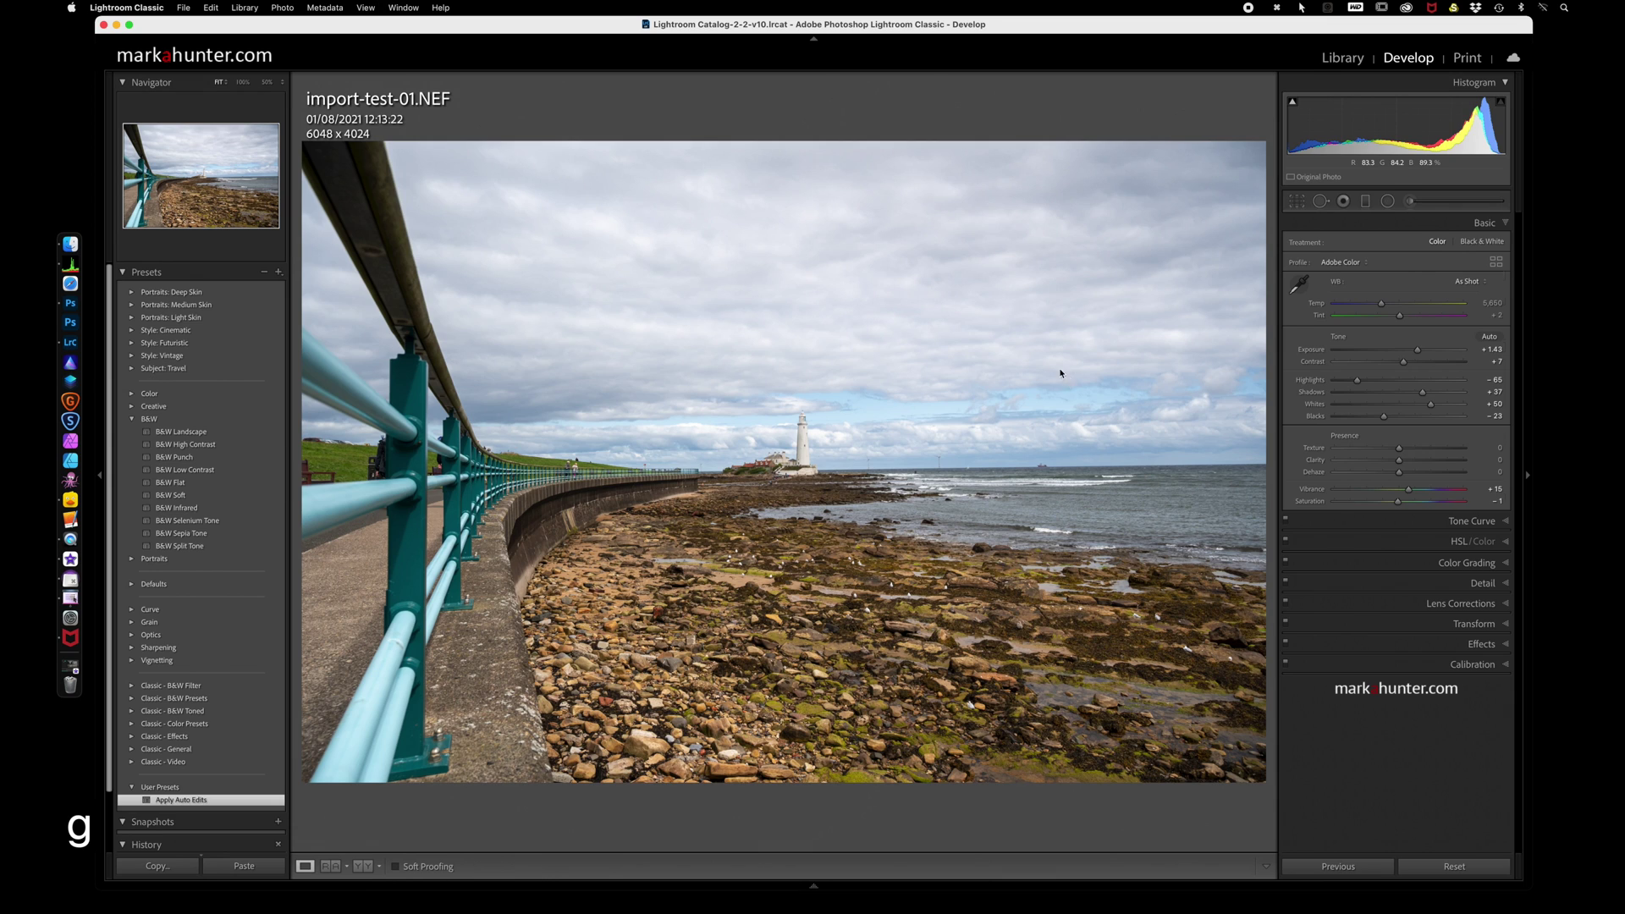
- Reopen the poppy photo in Develop, advance through the set and reapply automatic tone to the deer and lighthouse photos
left_click(516, 268)
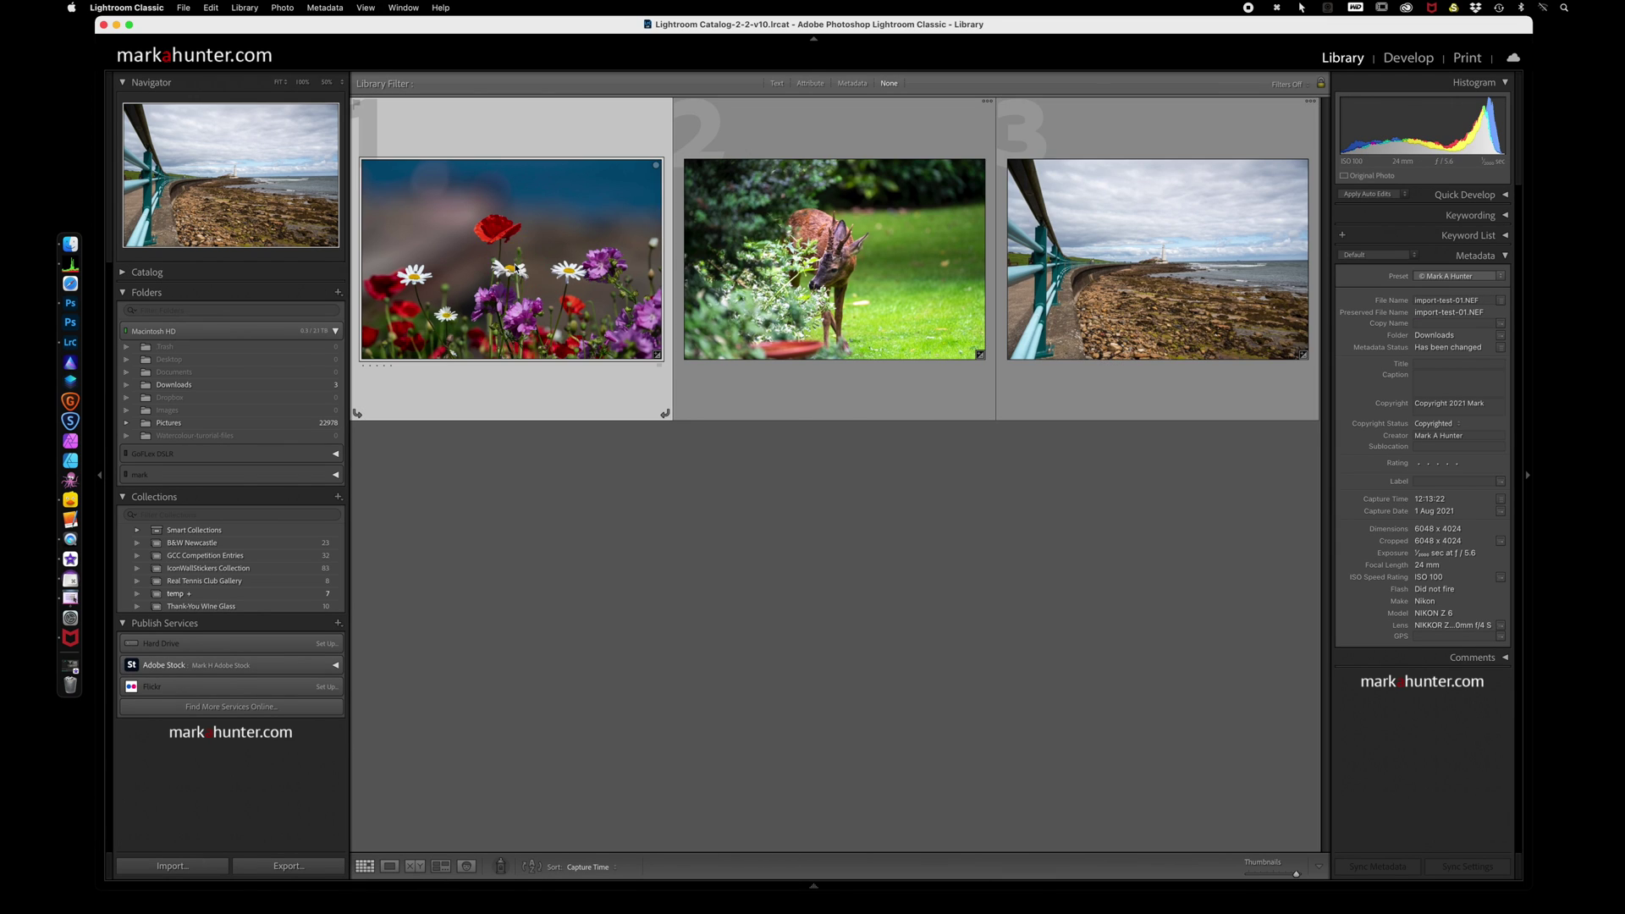
double_click(515, 267)
key("d")
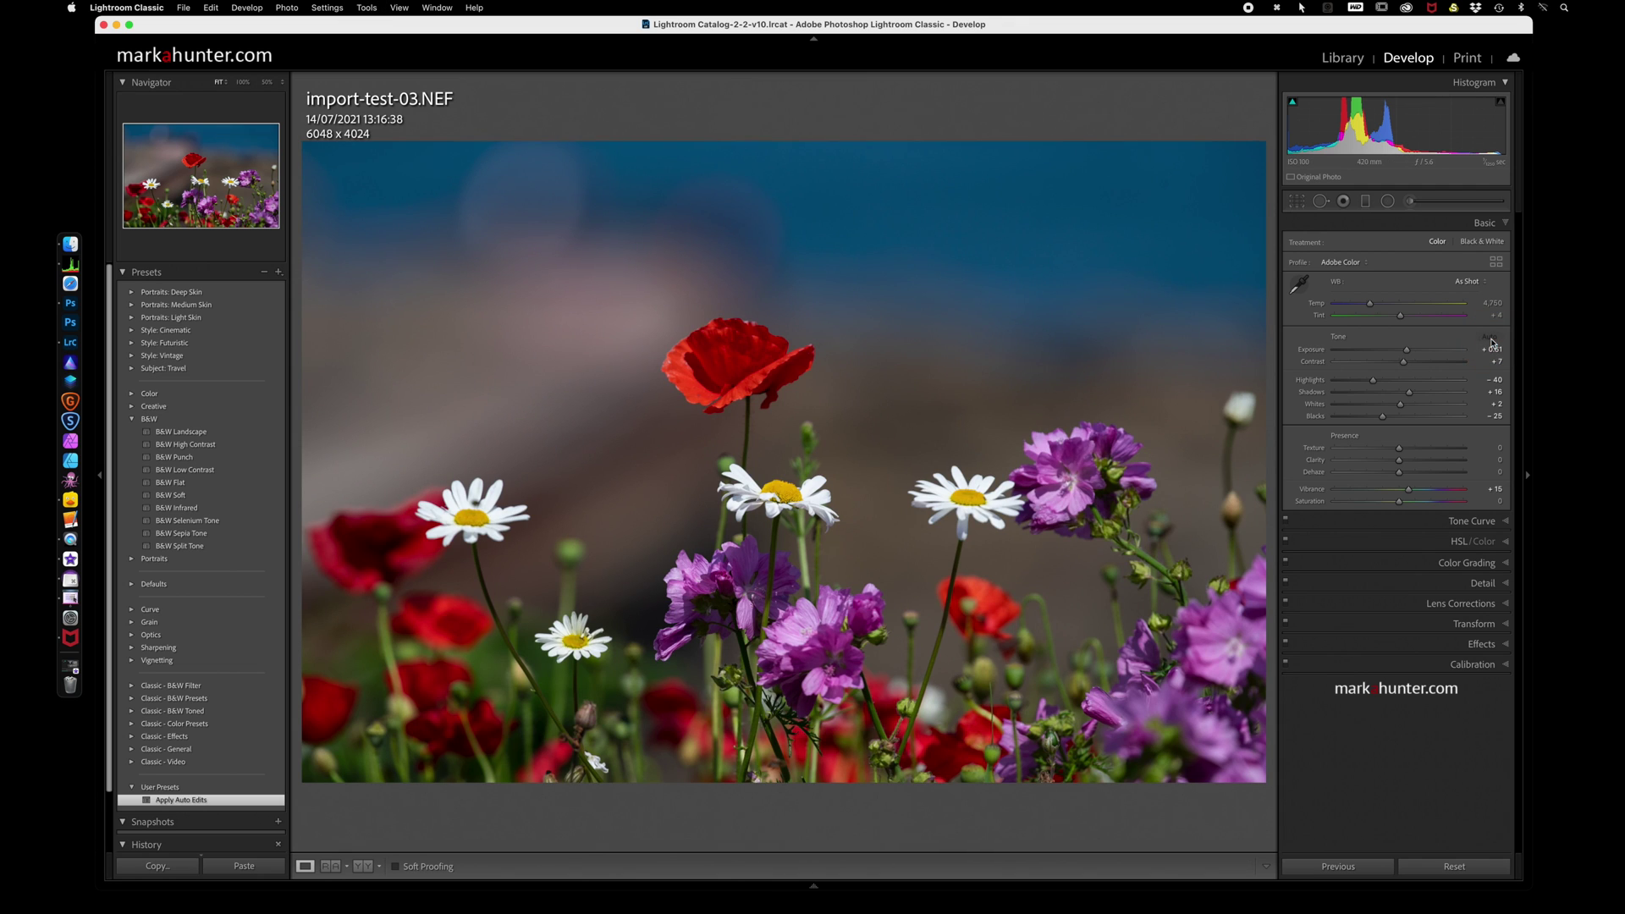
key("Right")
left_click(1490, 339)
key("Right")
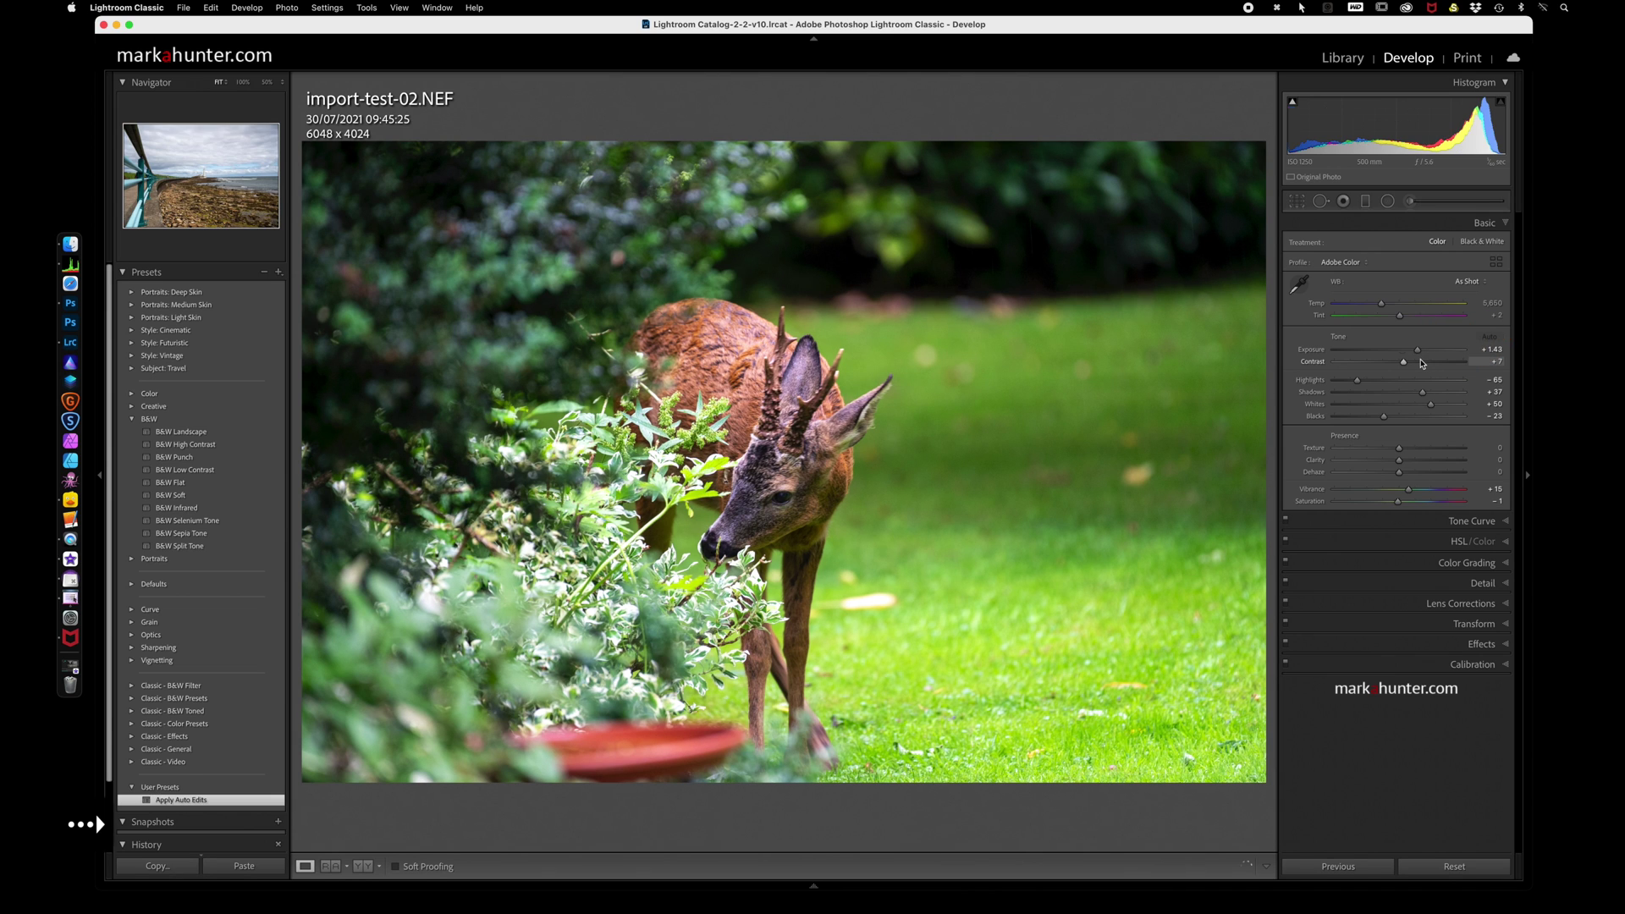
left_click(1489, 339)
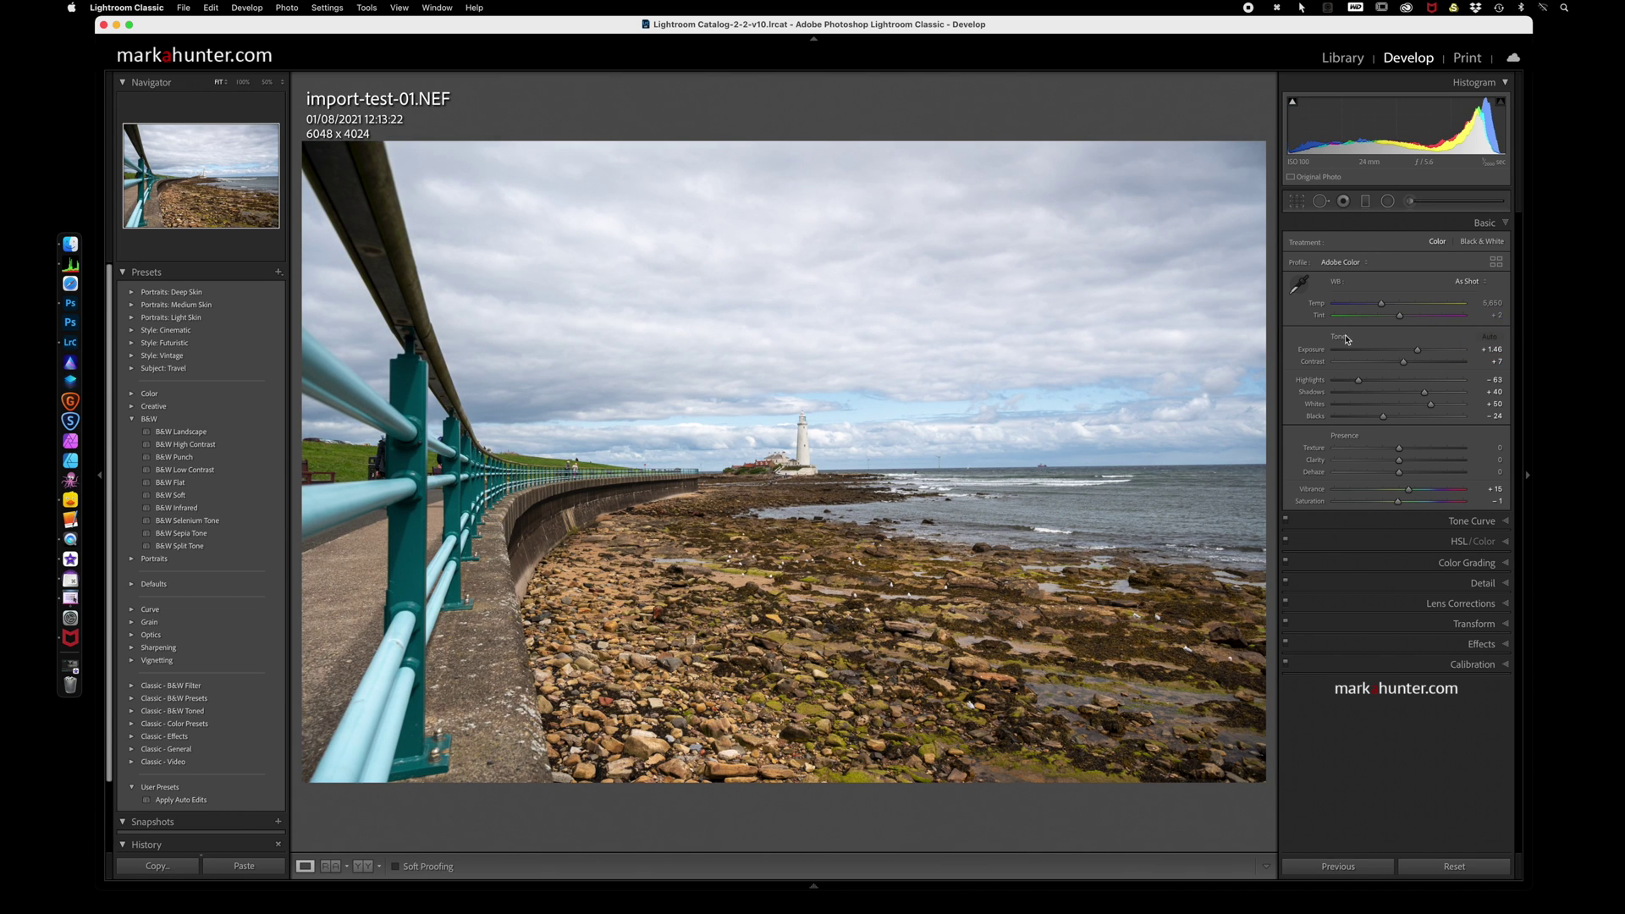